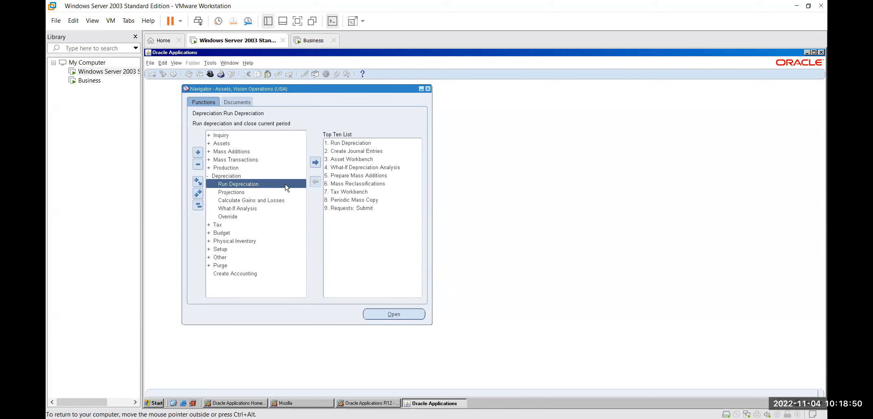
# Open the depreciation Methods setup form from the Assets navigator's Setup functions.
pyautogui.click(262, 284)
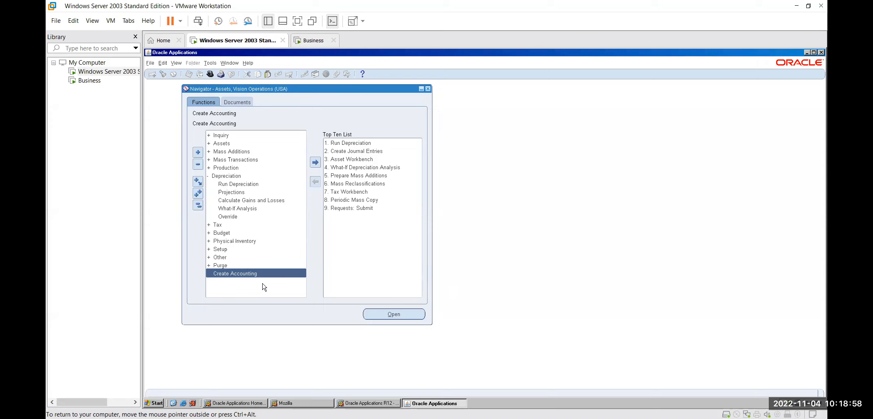
pyautogui.doubleClick(227, 145)
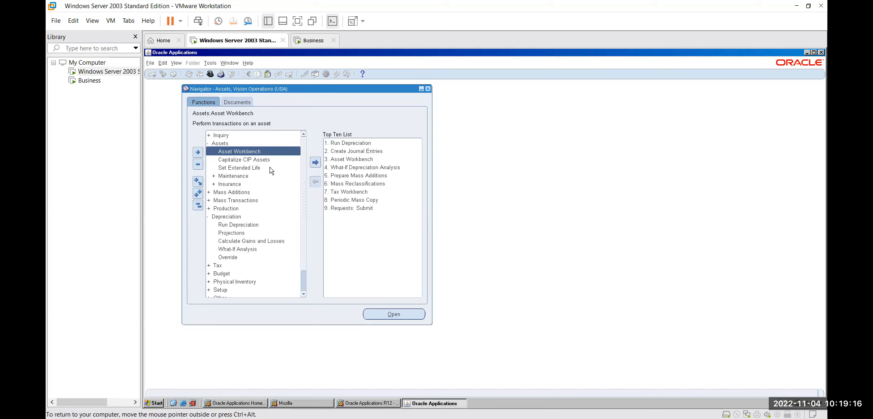
pyautogui.click(218, 292)
pyautogui.doubleClick(217, 292)
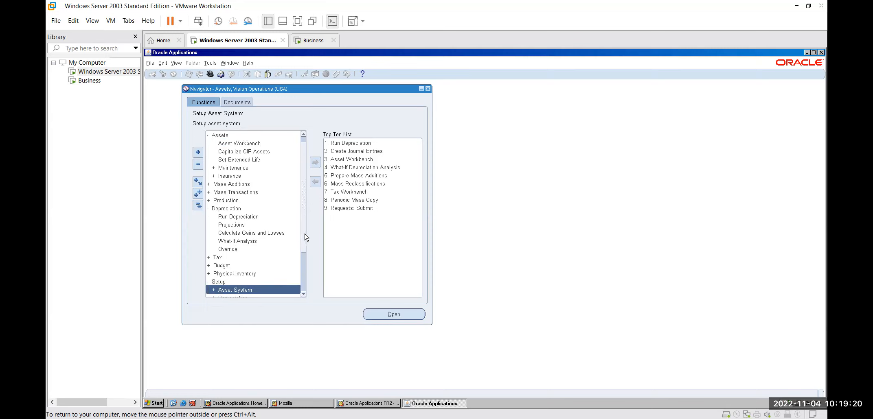
pyautogui.scroll(-3, 305, 238)
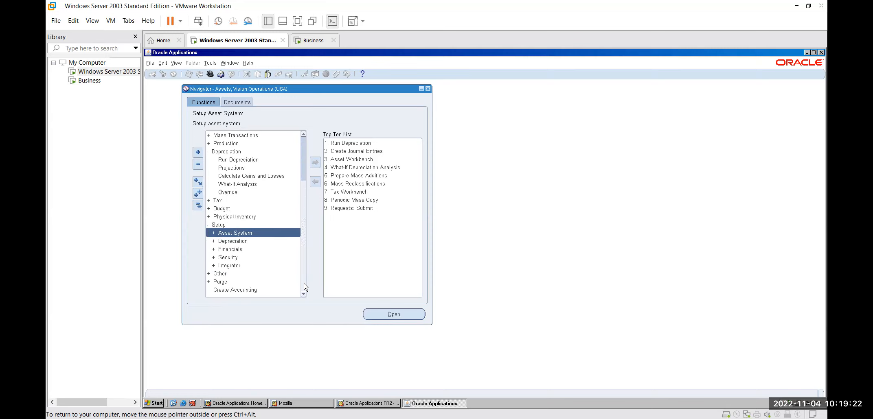
pyautogui.doubleClick(260, 242)
pyautogui.click(261, 243)
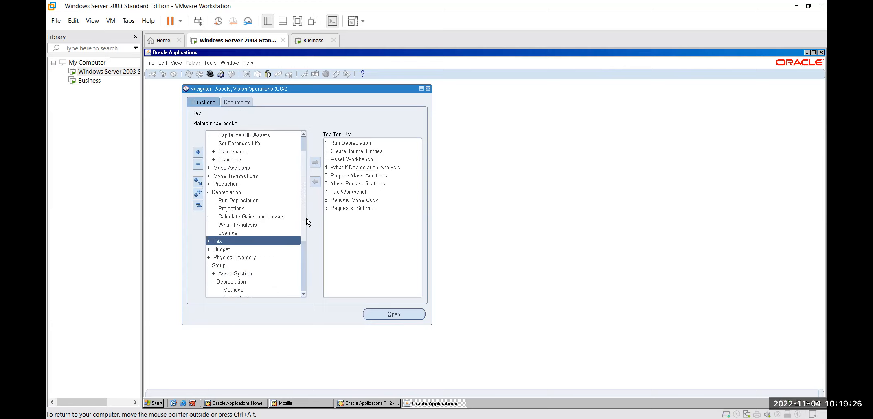
pyautogui.scroll(-4, 303, 253)
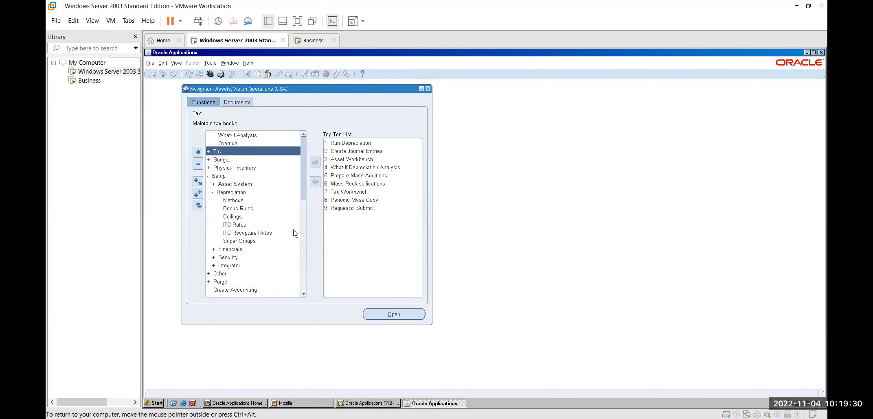
pyautogui.click(242, 203)
pyautogui.doubleClick(241, 201)
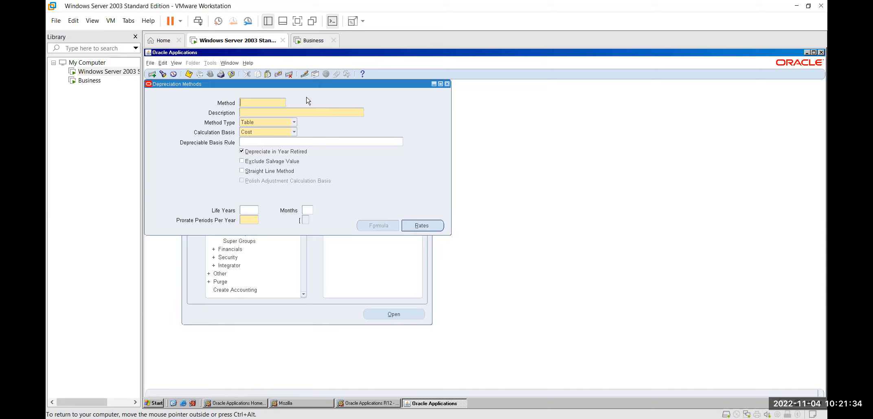
# Try to look up existing depreciation methods by entering the % wildcard as the method name.
pyautogui.write('5')
pyautogui.press('BackSpace')
pyautogui.write('%')
pyautogui.press('Tab')
pyautogui.press('Tab')
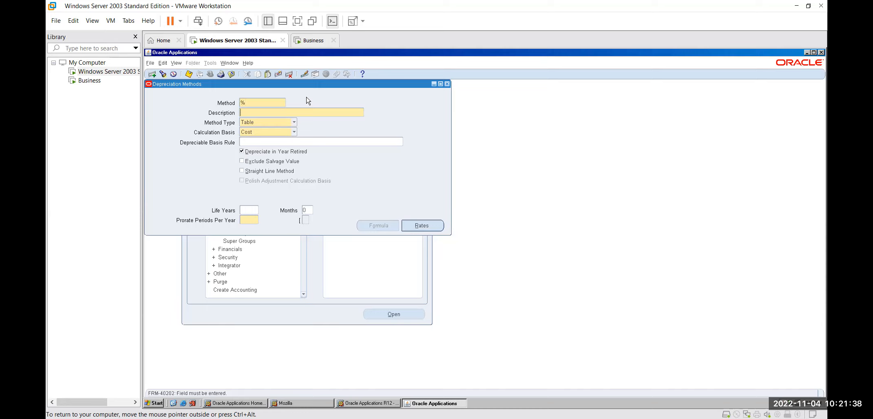
pyautogui.click(263, 101)
pyautogui.press('BackSpace')
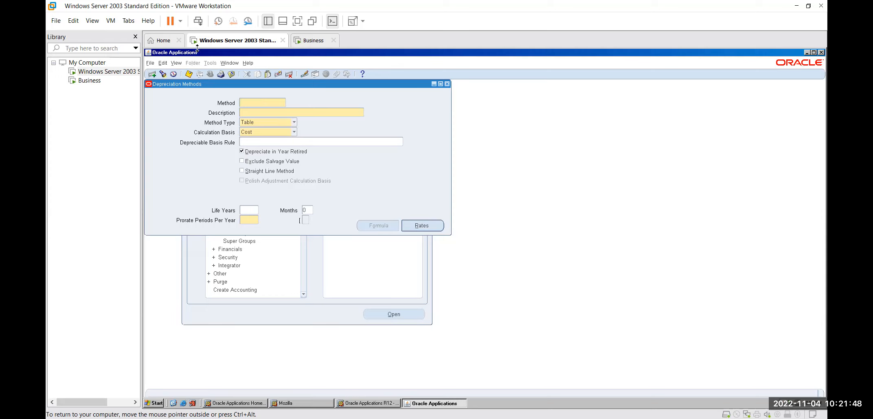
# Try a Query by Example search with % as both the method and the description.
pyautogui.click(176, 63)
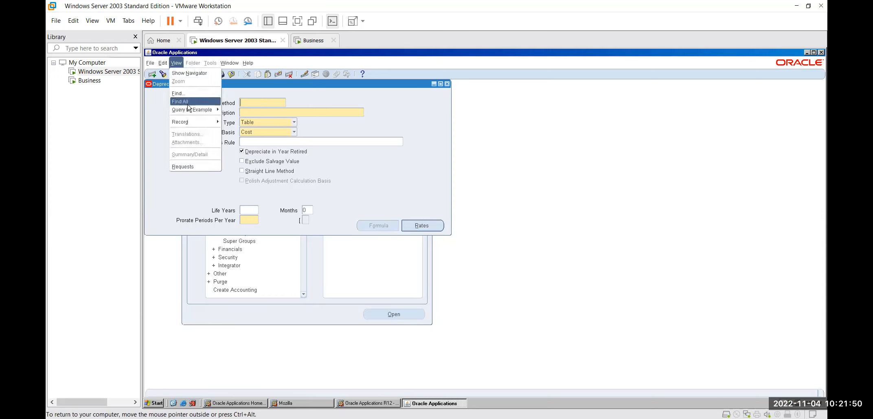
pyautogui.moveTo(189, 110)
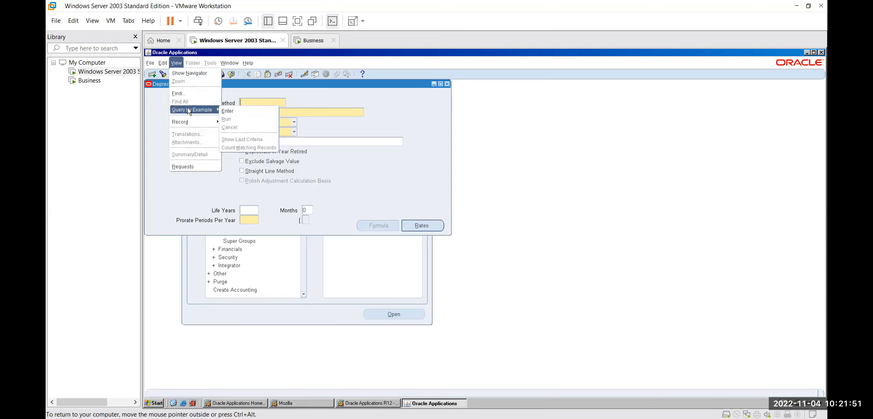
pyautogui.click(239, 112)
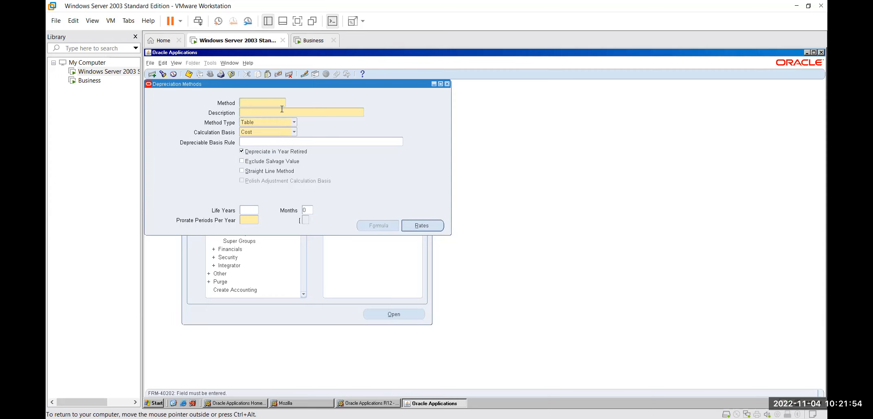
pyautogui.write('%')
pyautogui.click(285, 115)
pyautogui.write('%')
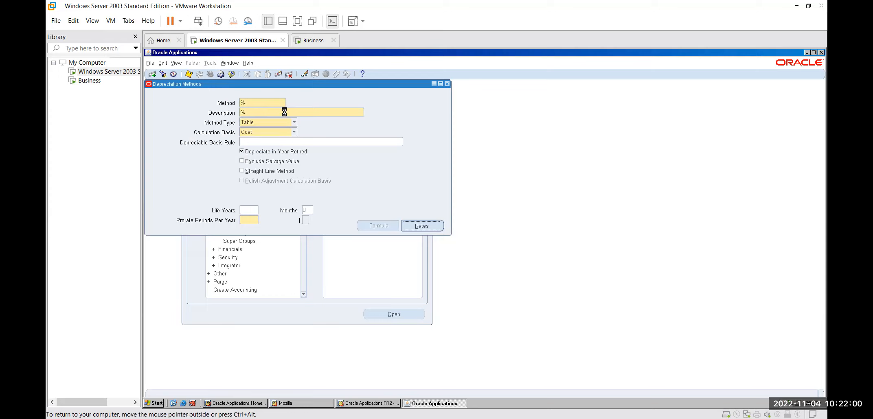
pyautogui.press('BackSpace')
# Name the depreciation method FLAT RATE and describe it as "a single rate all the time".
pyautogui.doubleClick(262, 101)
pyautogui.press('BackSpace')
pyautogui.write('FLAT RATE')
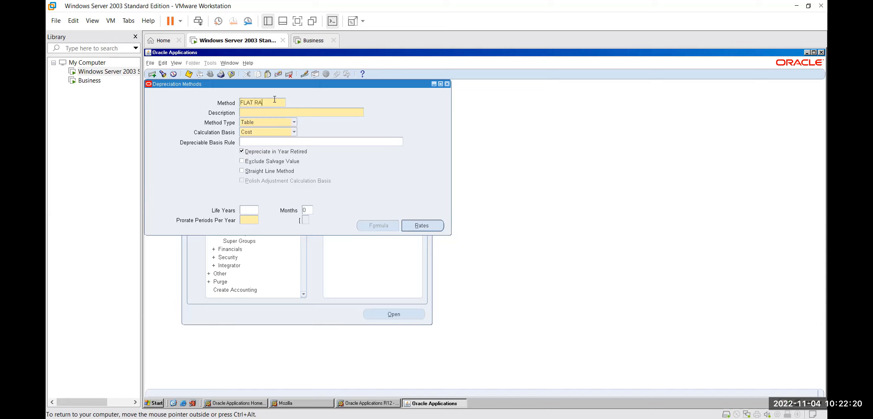
pyautogui.press('Tab')
pyautogui.click(406, 226)
pyautogui.write('a single tate')
pyautogui.press('BackSpace')
pyautogui.press('BackSpace')
pyautogui.press('BackSpace')
pyautogui.press('BackSpace')
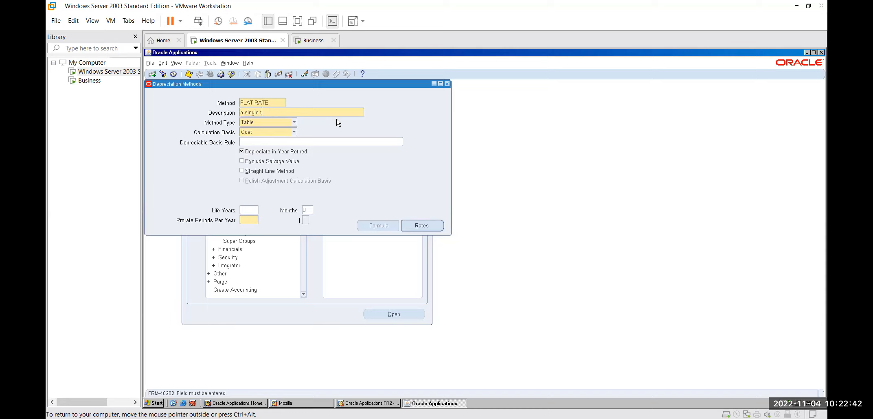
pyautogui.write('rate all the time')
# Set the prorate periods per year to 5 and try to open the method's rates.
pyautogui.click(258, 220)
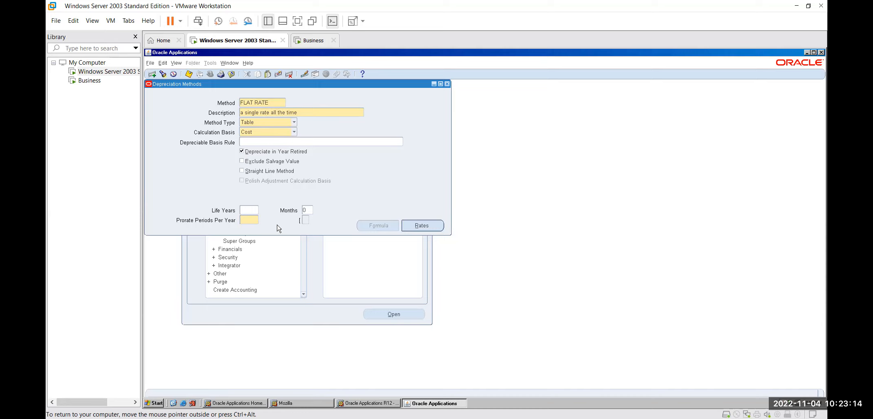
pyautogui.write('100')
pyautogui.press('BackSpace')
pyautogui.press('BackSpace')
pyautogui.write('5')
pyautogui.click(424, 226)
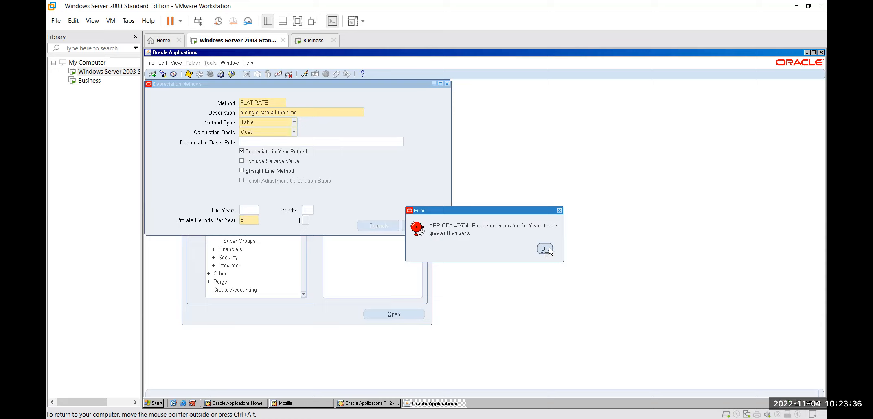
pyautogui.click(545, 250)
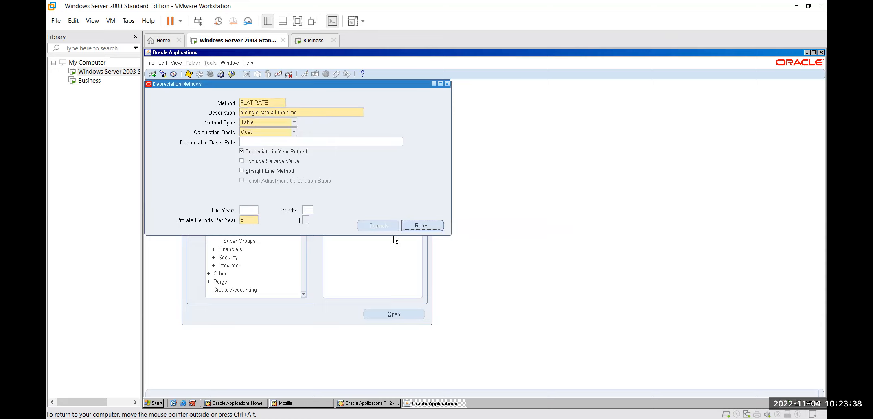
# Set the method's life to 10 years and open its depreciation rates.
pyautogui.doubleClick(251, 220)
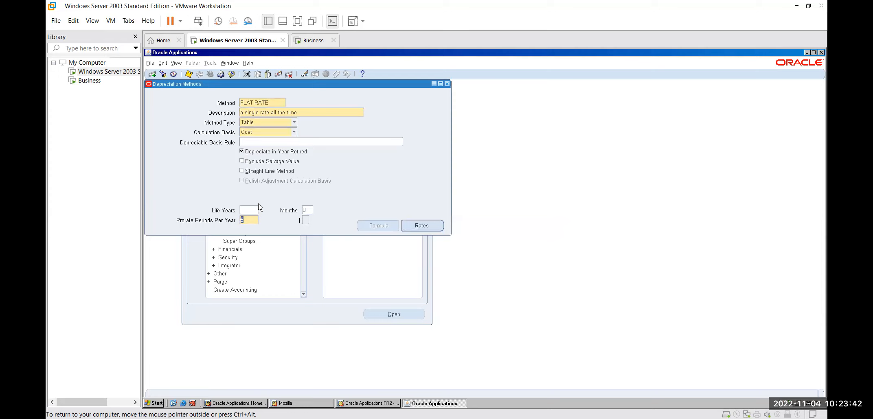
pyautogui.click(254, 210)
pyautogui.write('10')
pyautogui.click(424, 228)
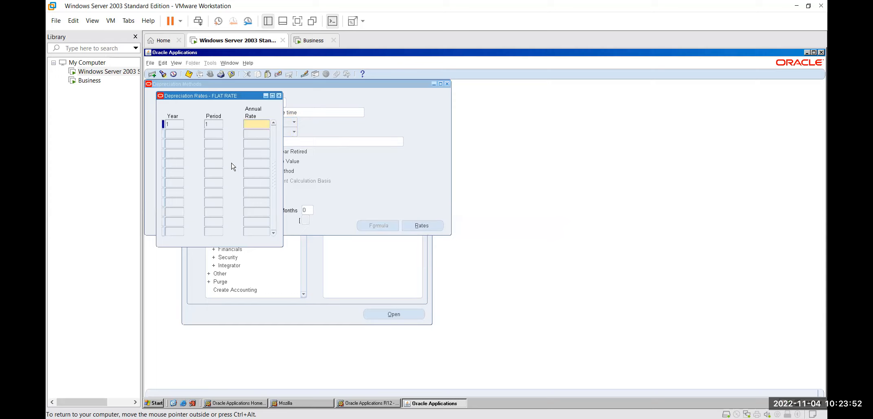
# Try to use 100000 as the annual rate for year 1, period 1.
pyautogui.write('100000')
pyautogui.press('Tab')
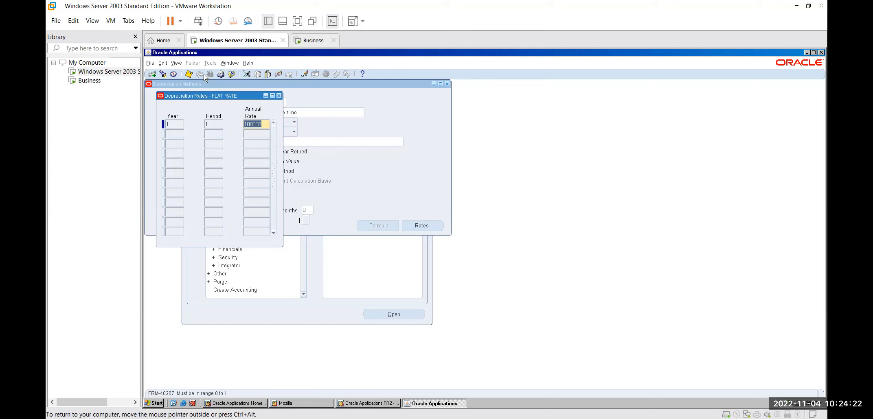
pyautogui.click(153, 77)
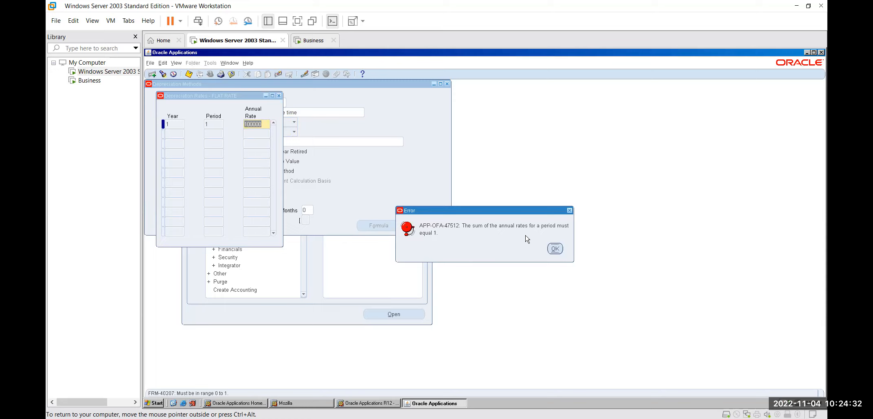
pyautogui.click(555, 249)
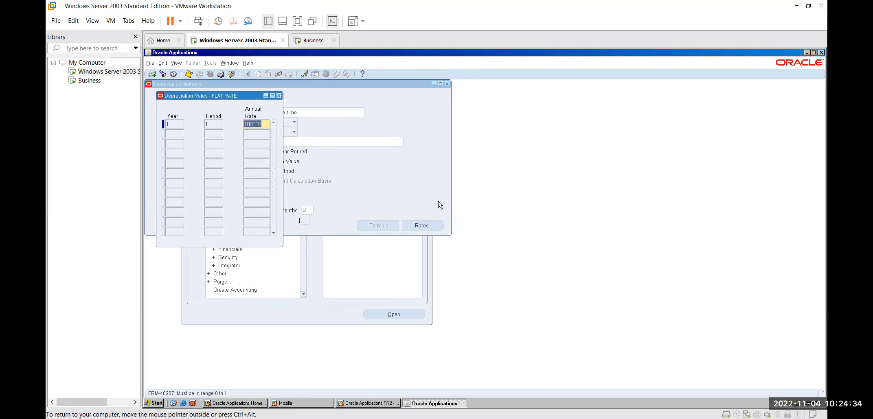
pyautogui.click(279, 96)
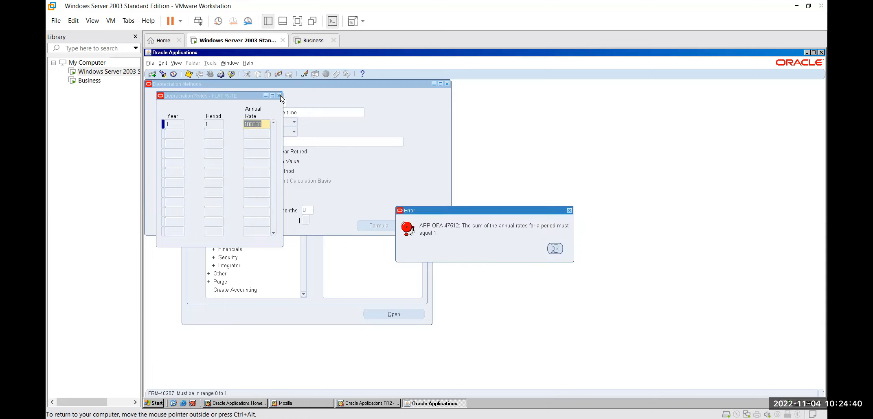
pyautogui.click(555, 249)
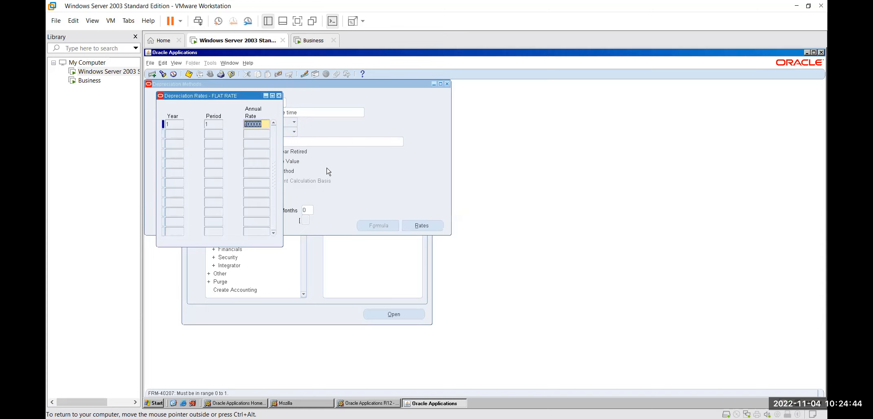
# Enter annual rates of .5, .2, .1 and .2 for years 1 to 4 of period 1.
pyautogui.press('BackSpace')
pyautogui.write('.5')
pyautogui.press('Down')
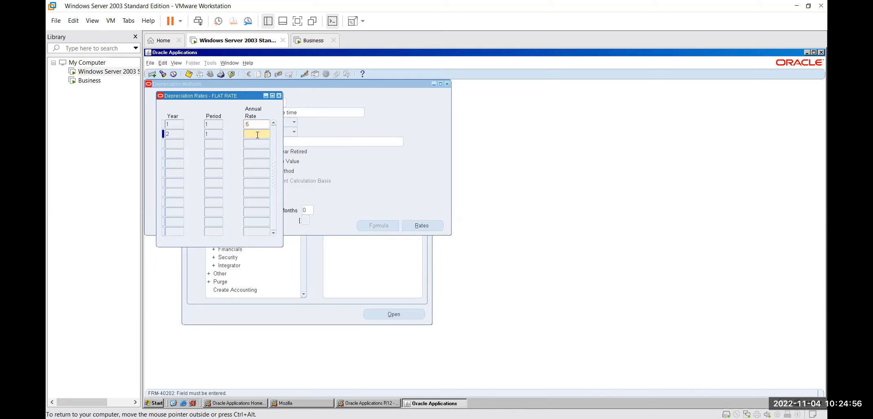
pyautogui.write('.2')
pyautogui.press('Down')
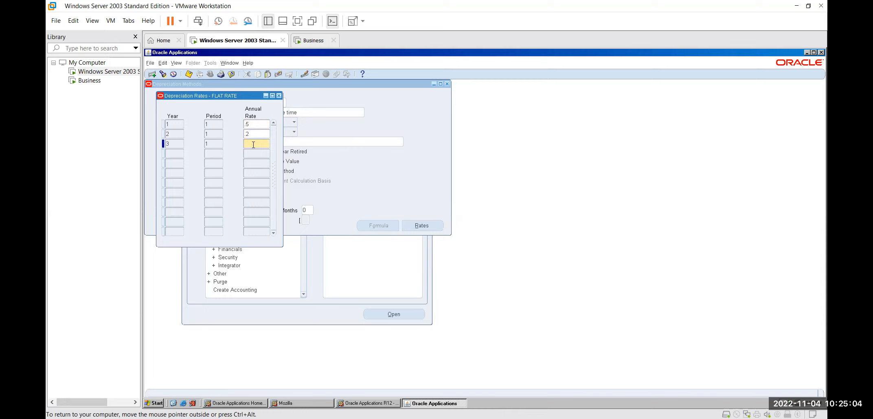
pyautogui.write('.1')
pyautogui.press('Down')
pyautogui.write('.2')
pyautogui.press('Down')
pyautogui.press('Down')
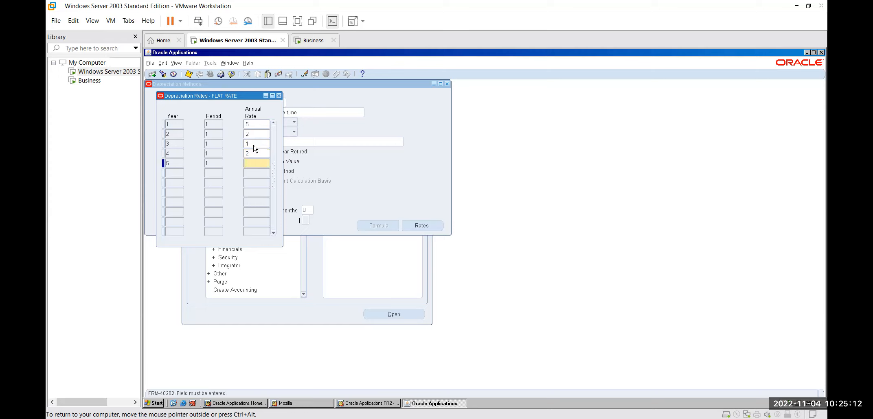
# Enter an annual rate of 0 for years 5 to 11 of period 1 and years 1 to 4 of period 2.
pyautogui.write('0')
pyautogui.press('Down')
pyautogui.write('0')
pyautogui.press('Down')
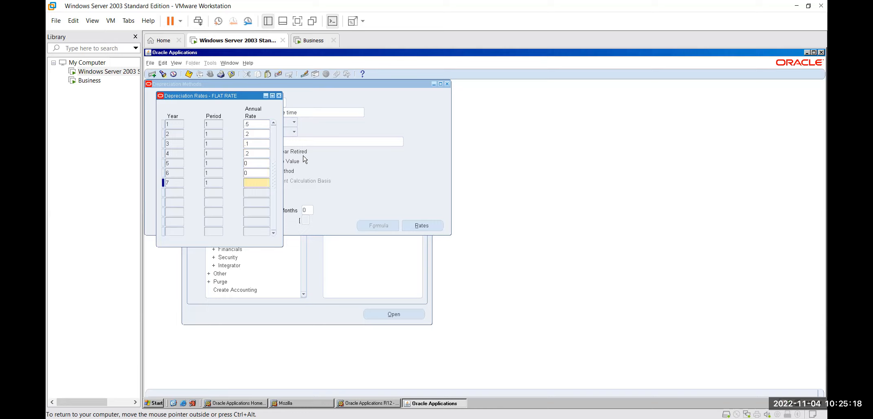
pyautogui.write('0')
pyautogui.press('Down')
pyautogui.write('0')
pyautogui.press('Down')
pyautogui.write('0')
pyautogui.press('Down')
pyautogui.write('0')
pyautogui.press('Down')
pyautogui.write('0')
pyautogui.press('Down')
pyautogui.write('0')
pyautogui.press('Down')
pyautogui.write('0')
pyautogui.press('Down')
pyautogui.write('0')
pyautogui.press('Down')
pyautogui.write('0')
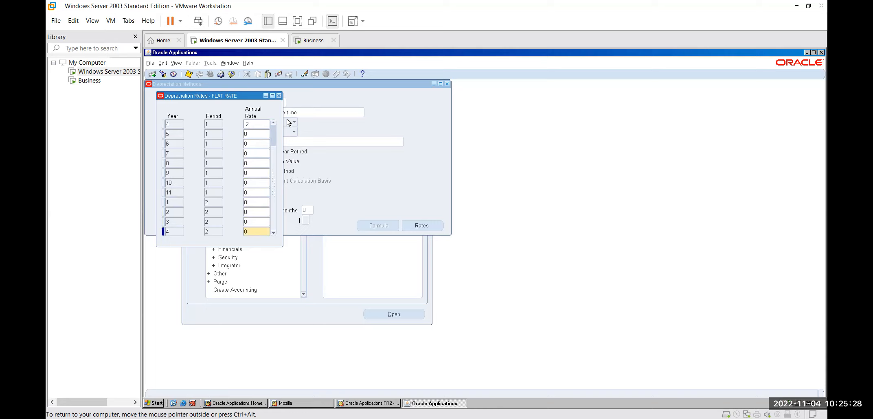
# Review the entered annual rates and try to close the Depreciation Rates window.
pyautogui.scroll(3, 221, 125)
pyautogui.scroll(1, 220, 127)
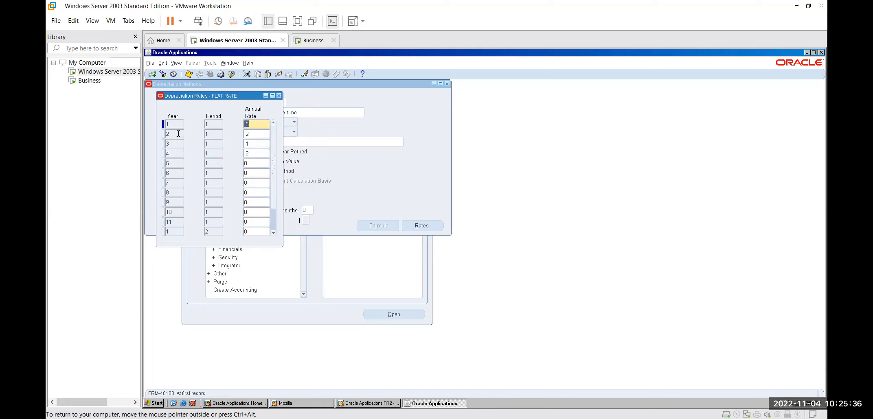
pyautogui.scroll(-3, 216, 165)
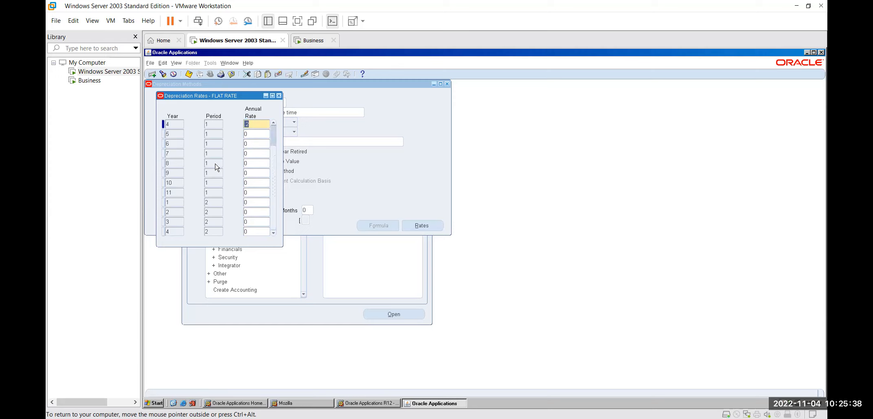
pyautogui.scroll(1, 215, 168)
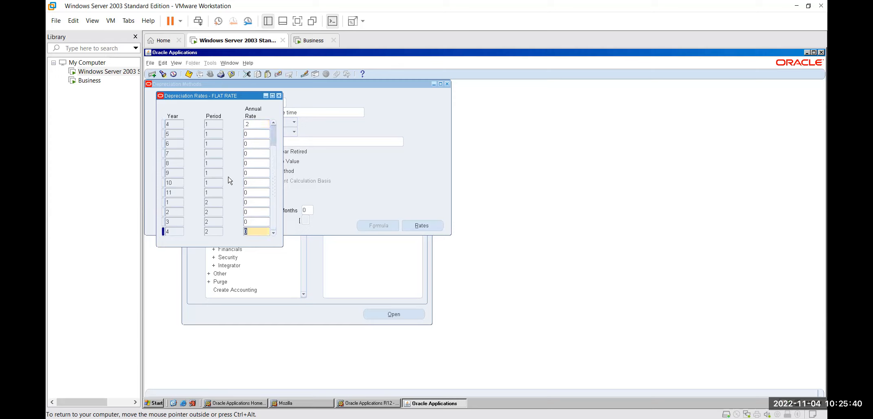
pyautogui.click(279, 96)
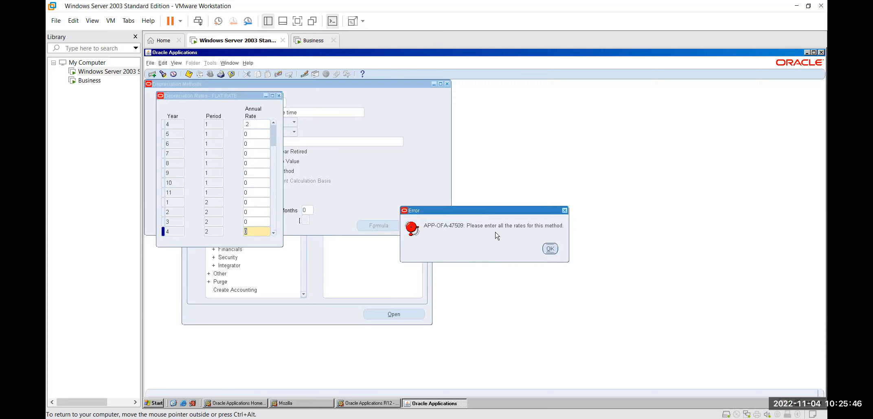
pyautogui.click(550, 249)
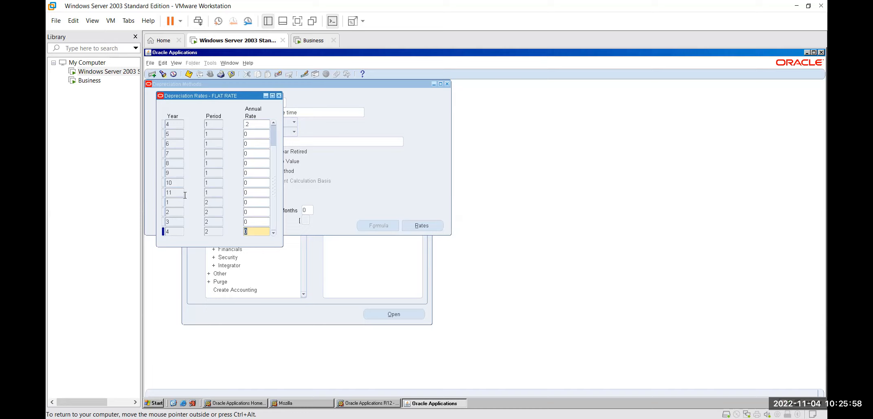
# Review the annual rate table and try to clear the period values in the year 4 and year 1 rows of period 1.
pyautogui.scroll(3, 177, 146)
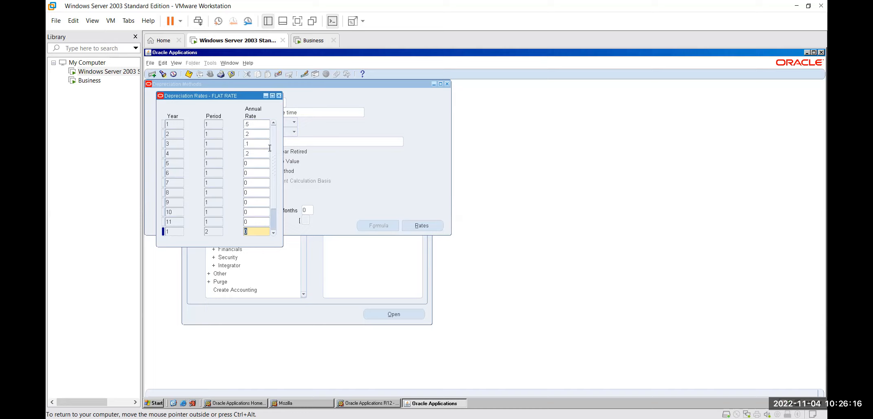
pyautogui.scroll(-1, 276, 166)
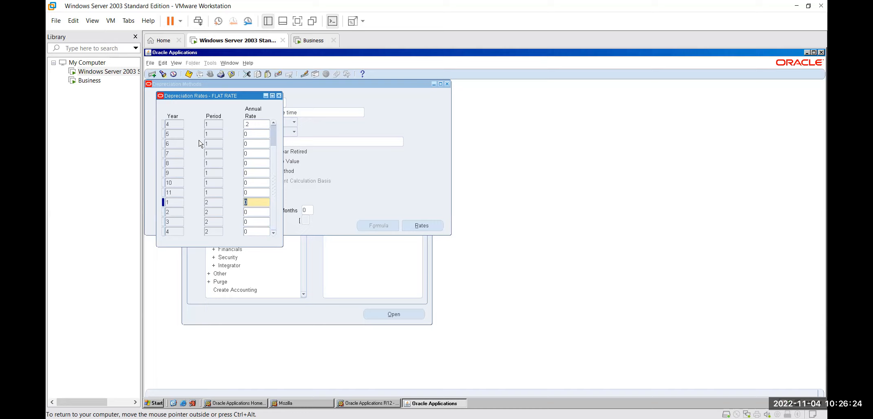
pyautogui.click(214, 213)
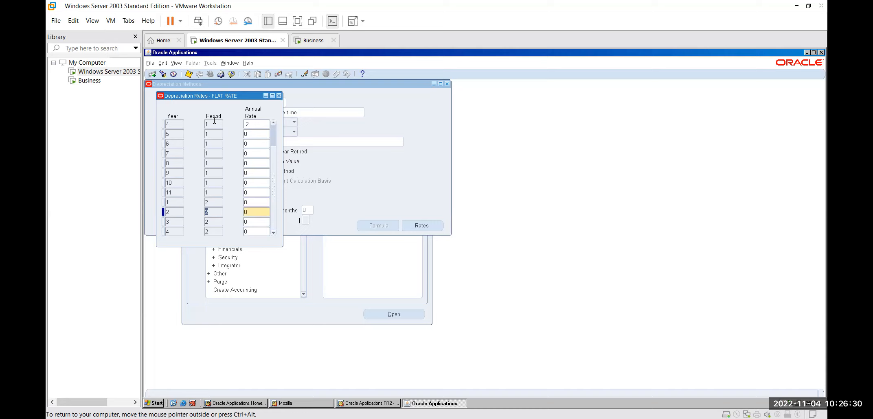
pyautogui.click(214, 120)
pyautogui.press('BackSpace')
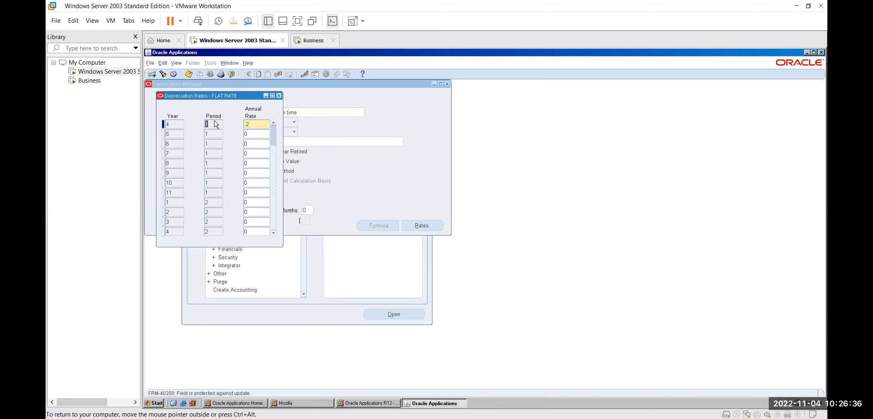
pyautogui.scroll(1, 275, 142)
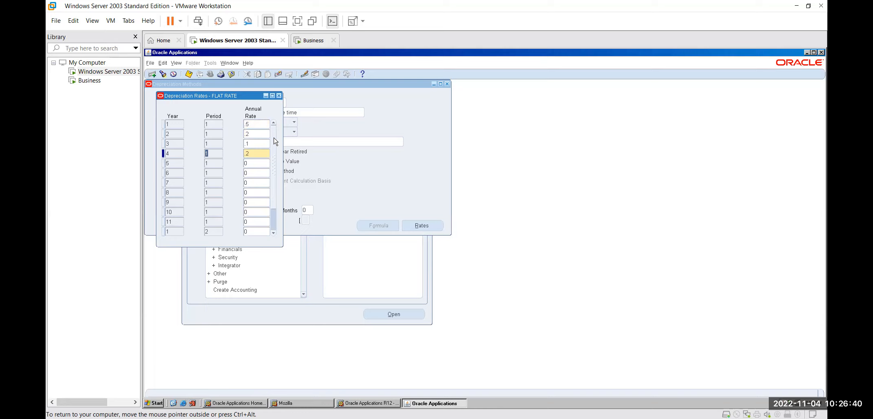
pyautogui.click(208, 123)
pyautogui.press('BackSpace')
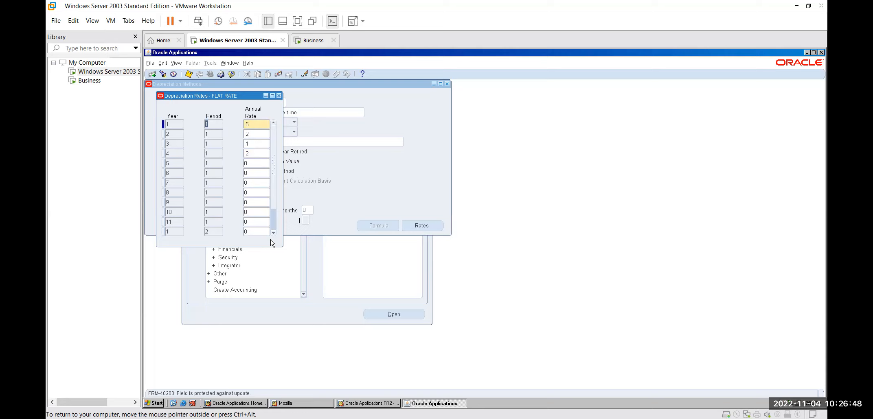
pyautogui.scroll(-1, 273, 223)
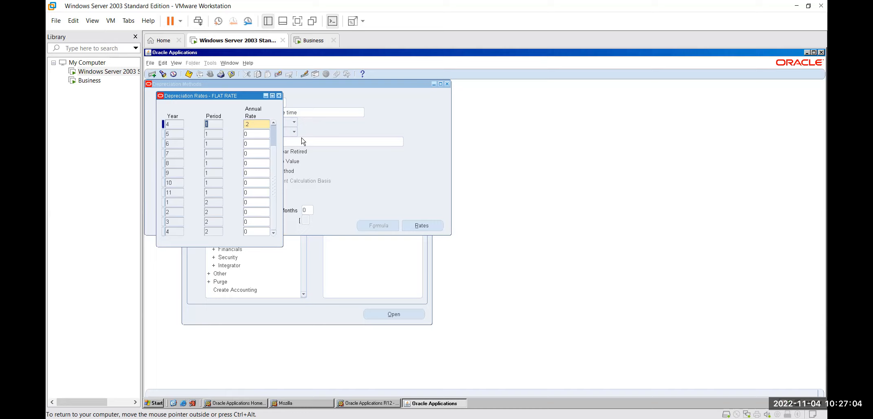
# View the Depreciation Rates window at full size, restore it, and try to save the entered rates.
pyautogui.click(273, 96)
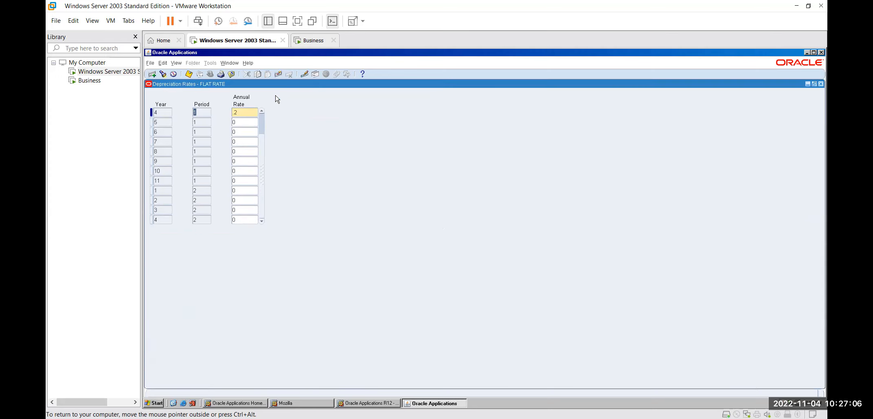
pyautogui.press('BackSpace')
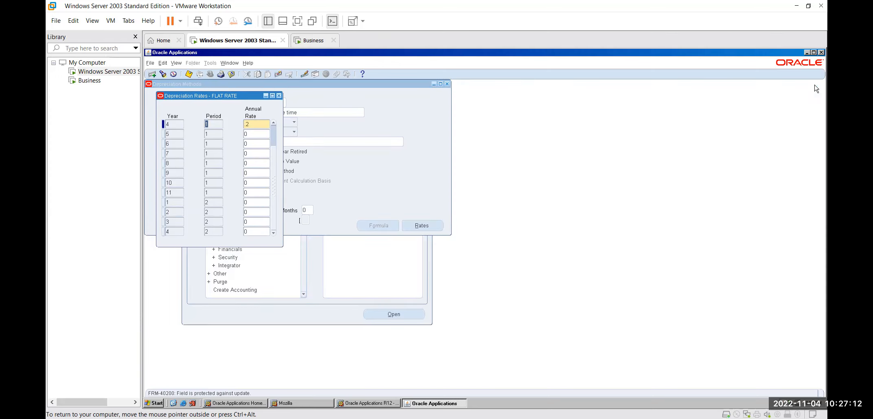
pyautogui.click(814, 84)
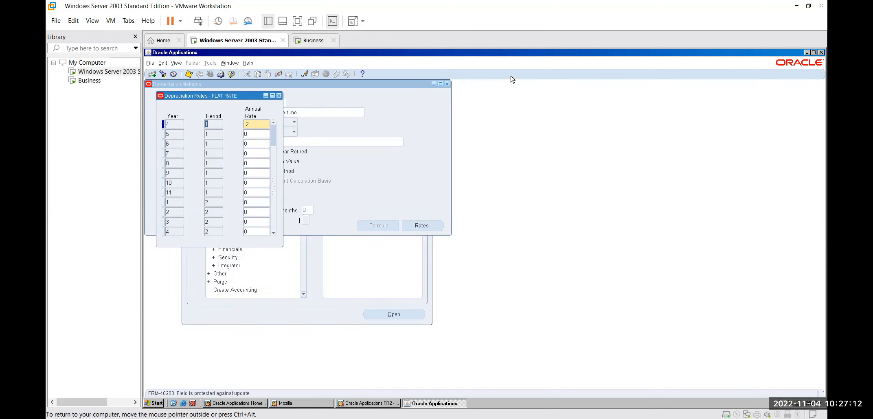
pyautogui.click(189, 75)
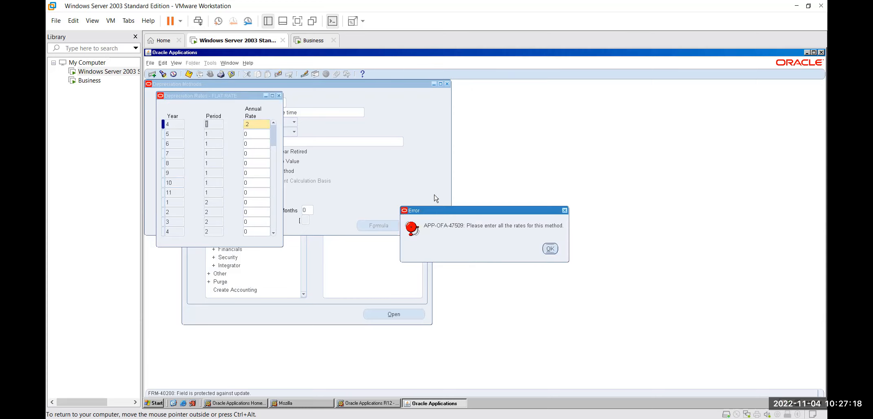
pyautogui.click(550, 249)
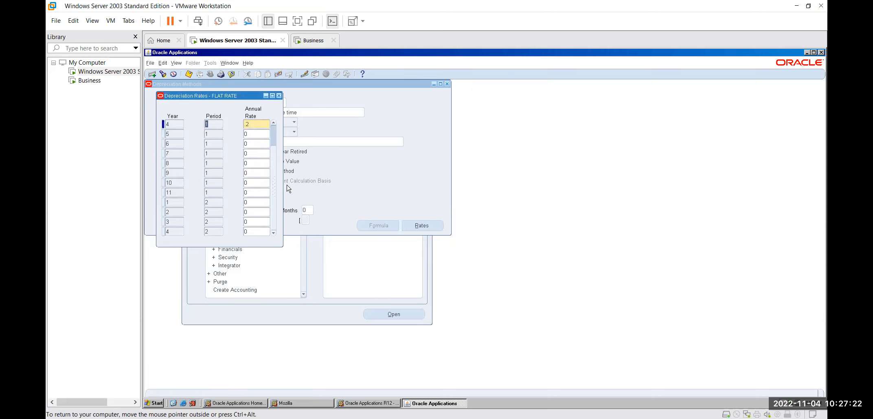
# Move the Depreciation Rates window off the method's settings and try to close it.
pyautogui.moveTo(240, 93); pyautogui.dragTo(393, 119)
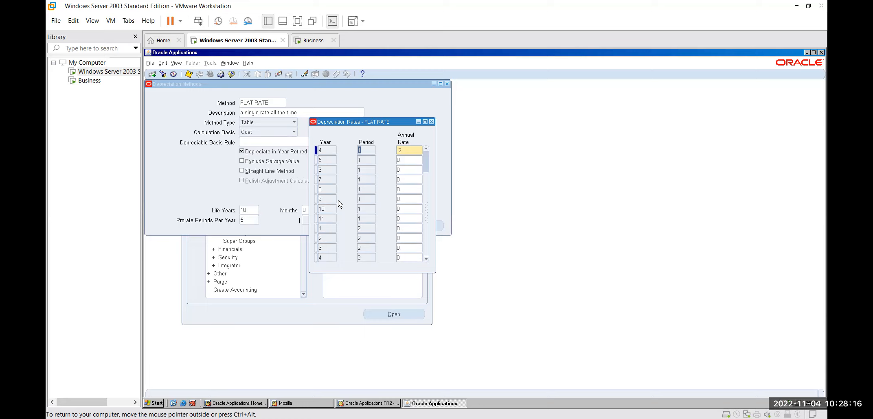
pyautogui.click(431, 123)
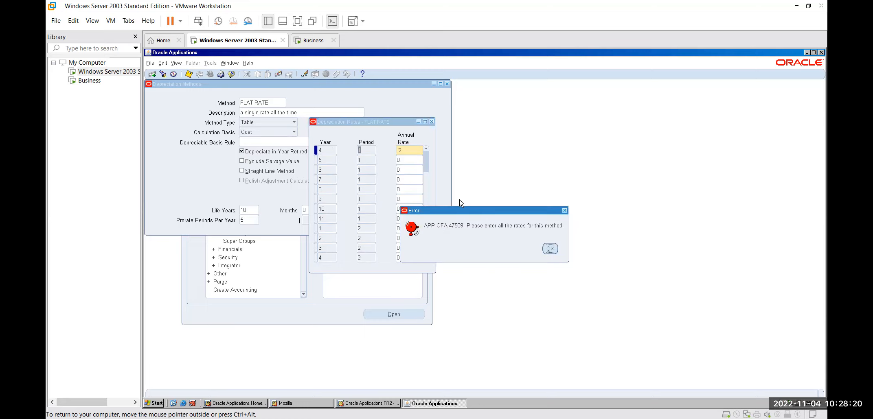
pyautogui.click(550, 248)
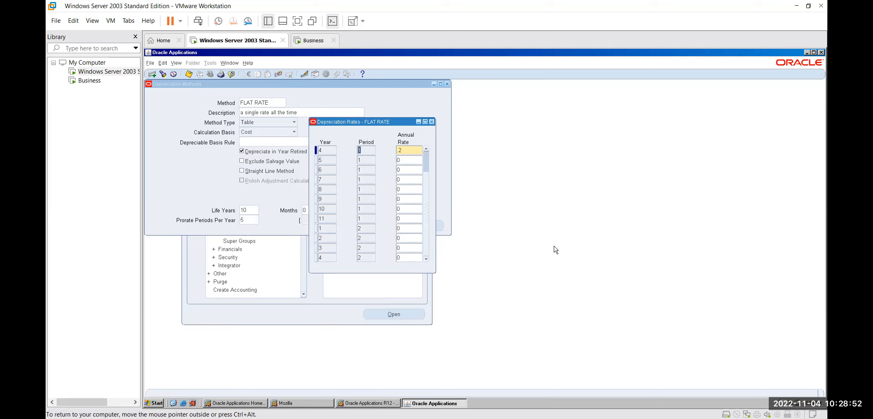
# Exit the Oracle Applications forms session, discarding the pending changes, and close its two launcher browser windows.
pyautogui.click(821, 53)
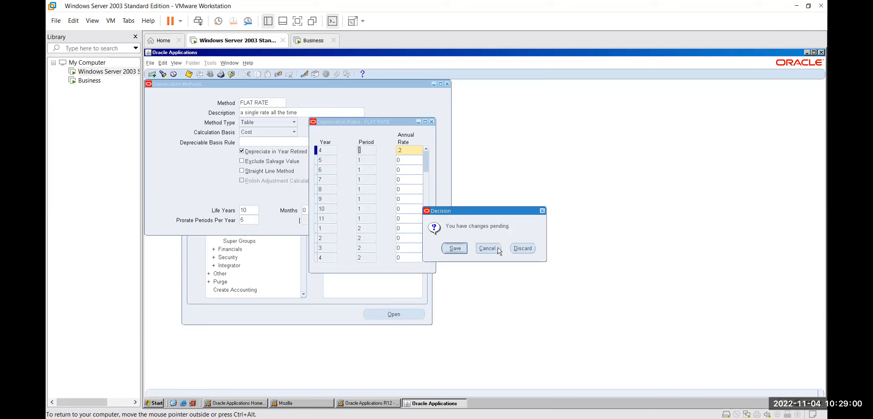
pyautogui.click(518, 250)
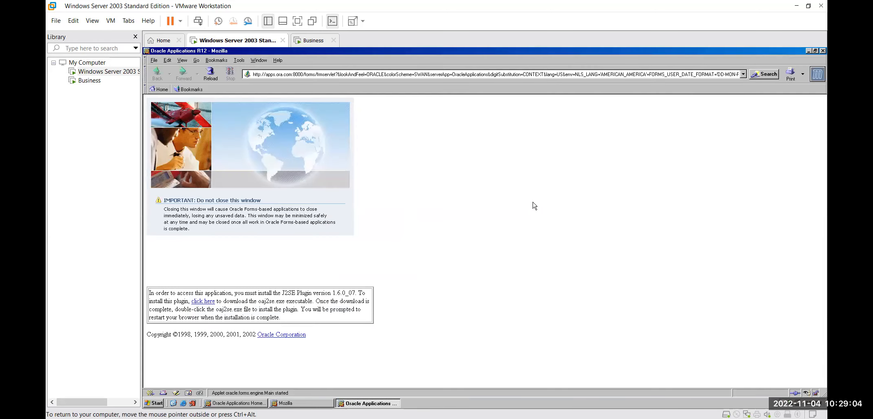
pyautogui.click(823, 51)
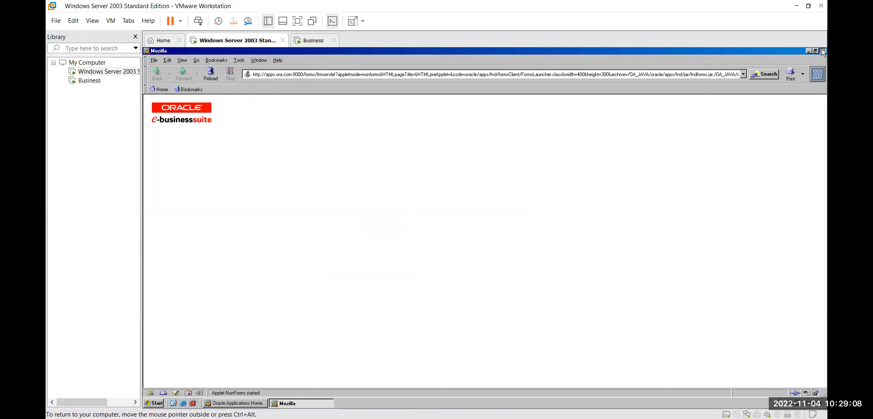
pyautogui.click(823, 50)
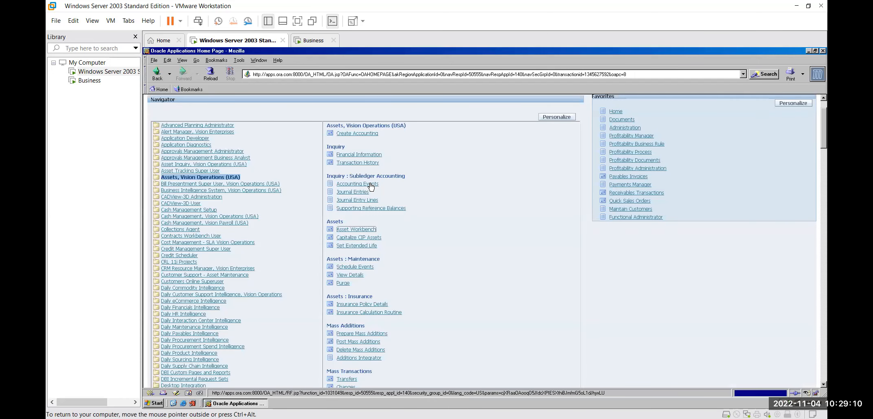
# Relaunch the forms session through Asset Workbench and close the Find Assets and Assets windows to reach the Navigator.
pyautogui.click(355, 230)
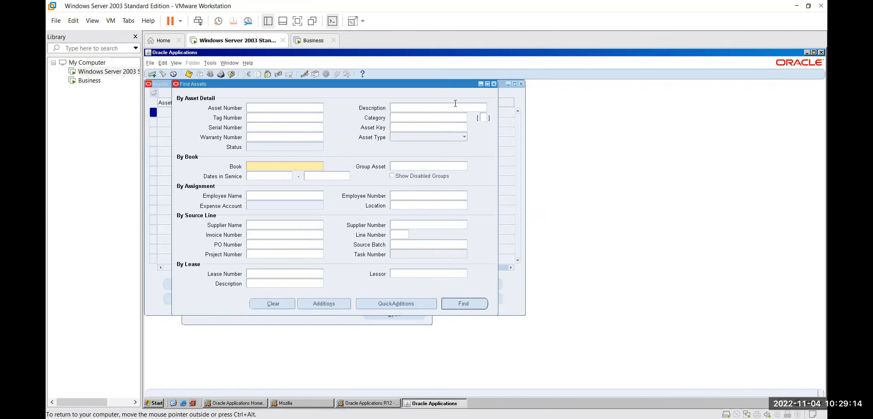
pyautogui.click(494, 84)
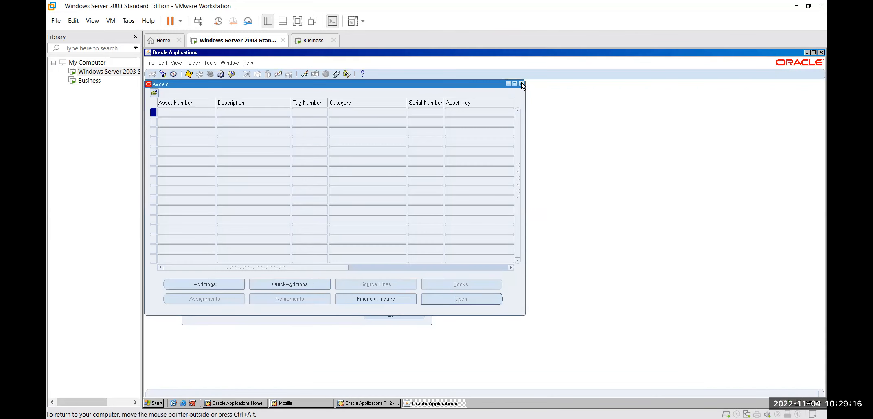
pyautogui.click(523, 84)
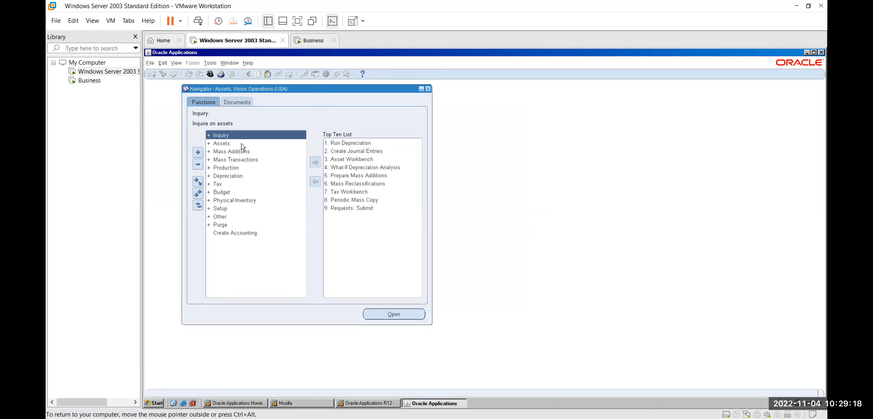
# Look into the Assets and Depreciation function groups in the Navigator, collapsing each again.
pyautogui.doubleClick(229, 144)
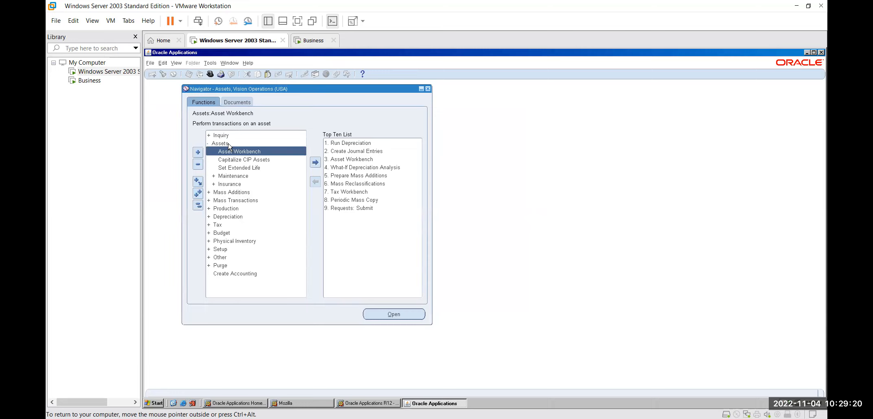
pyautogui.doubleClick(229, 145)
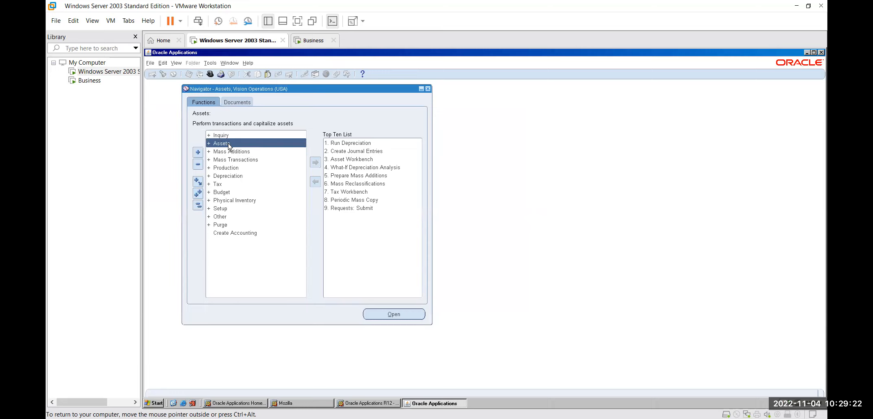
pyautogui.doubleClick(235, 179)
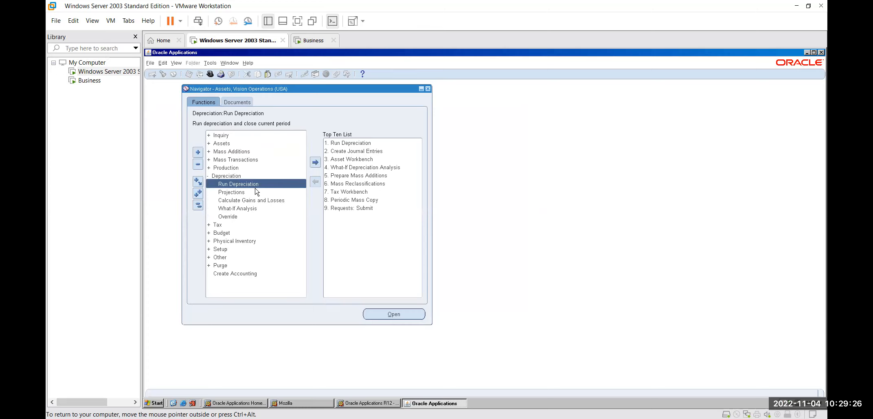
pyautogui.doubleClick(237, 177)
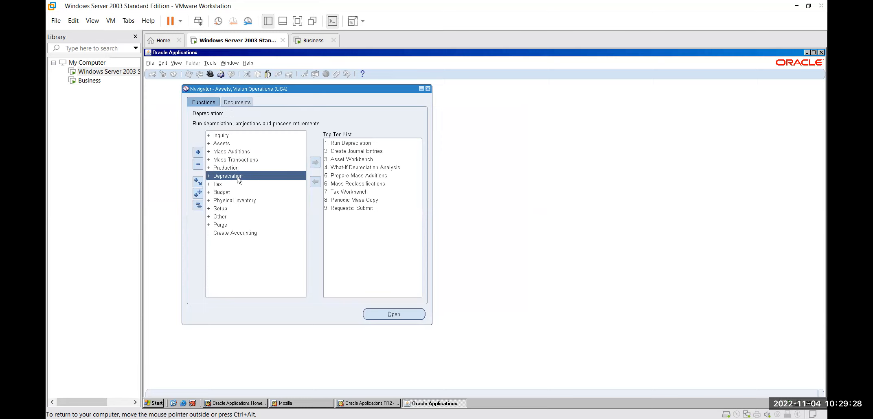
# Expand the Setup group with its Depreciation and Financials subgroups and look through the setup functions.
pyautogui.doubleClick(227, 210)
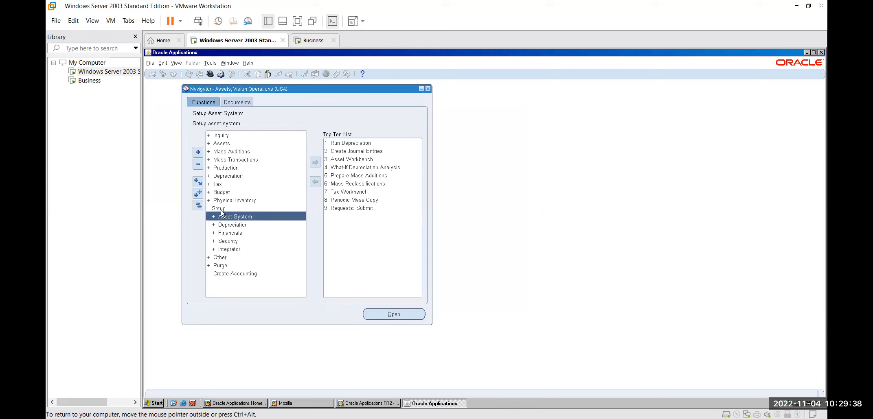
pyautogui.doubleClick(238, 225)
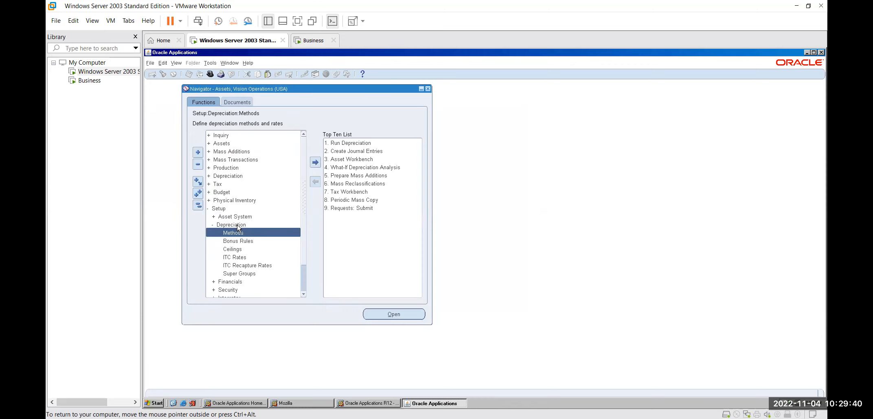
pyautogui.scroll(-1, 238, 228)
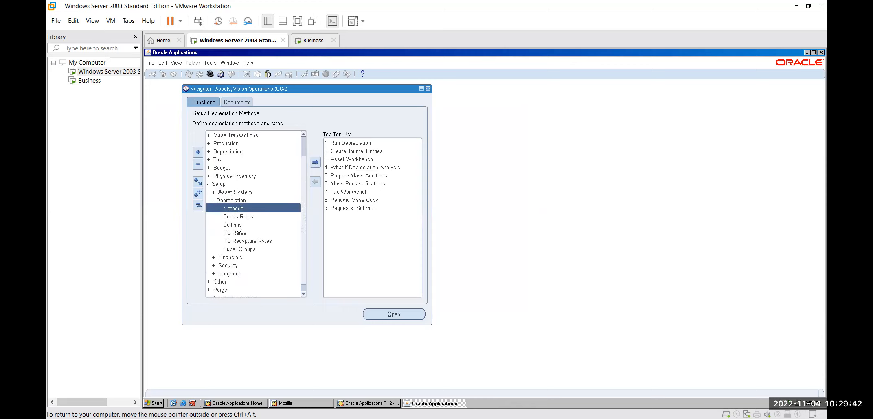
pyautogui.scroll(-1, 238, 229)
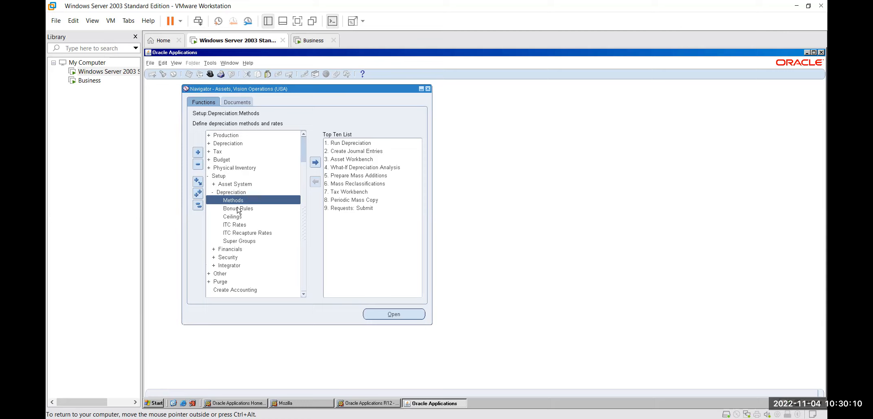
pyautogui.doubleClick(240, 250)
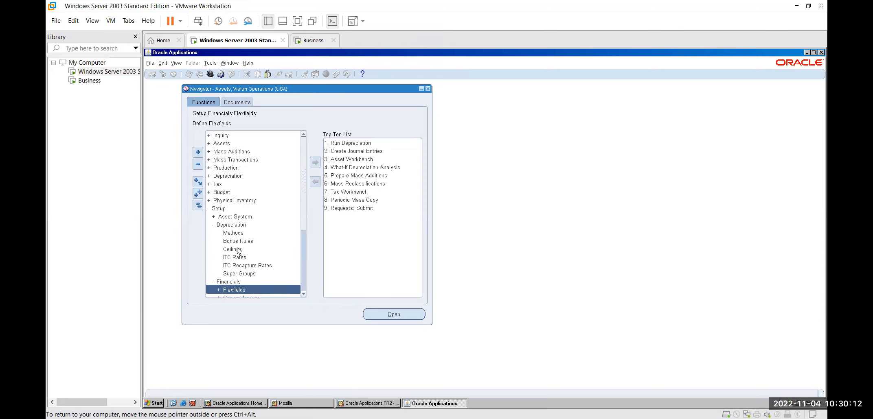
pyautogui.scroll(-2, 286, 246)
pyautogui.click(285, 245)
pyautogui.scroll(-2, 286, 248)
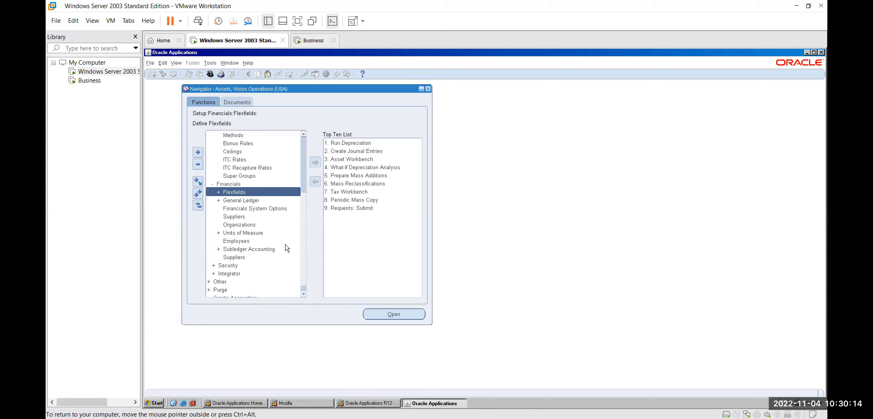
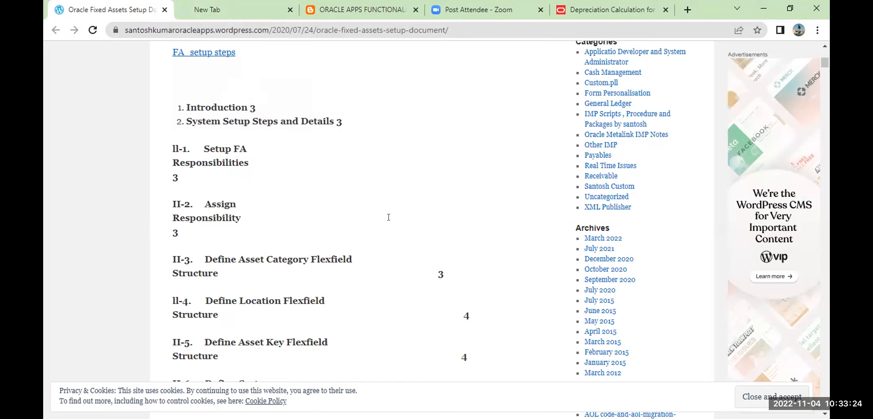
# Review the setup document's contents list from Setup FA Responsibilities through Define Depreciation Book Controls.
pyautogui.scroll(-4, 389, 218)
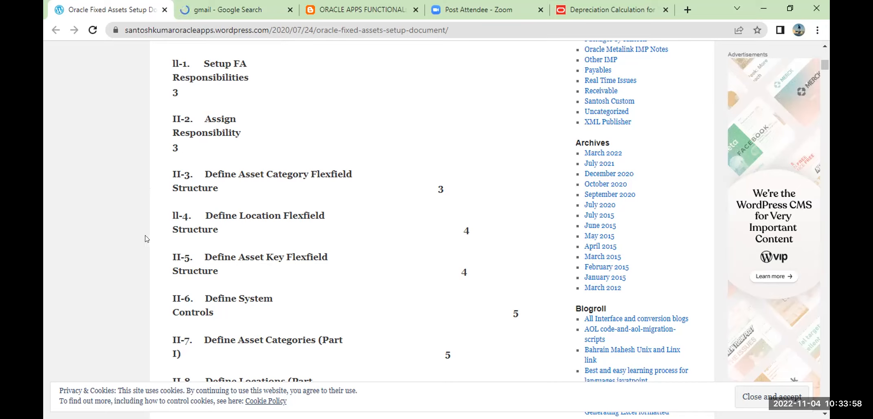
pyautogui.scroll(-4, 146, 239)
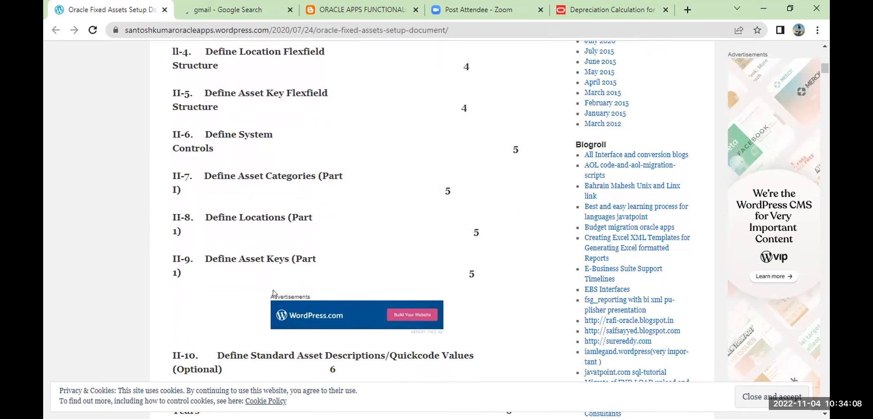
pyautogui.scroll(-2, 273, 291)
pyautogui.scroll(10, 273, 290)
pyautogui.scroll(-7, 273, 290)
pyautogui.scroll(-5, 275, 293)
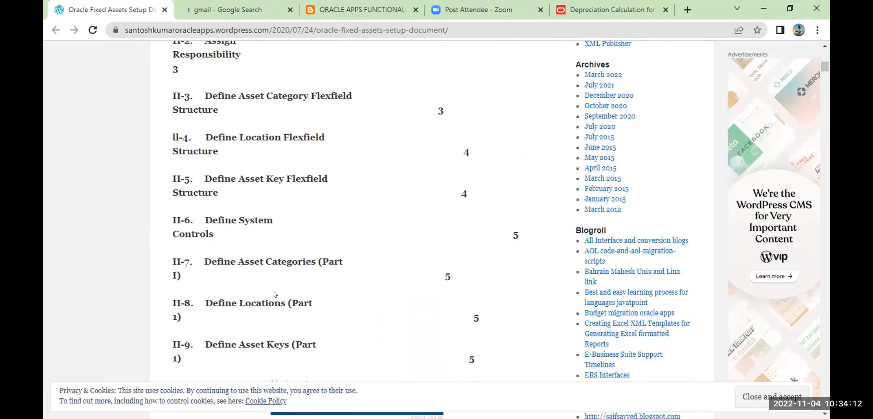
pyautogui.scroll(-1, 275, 293)
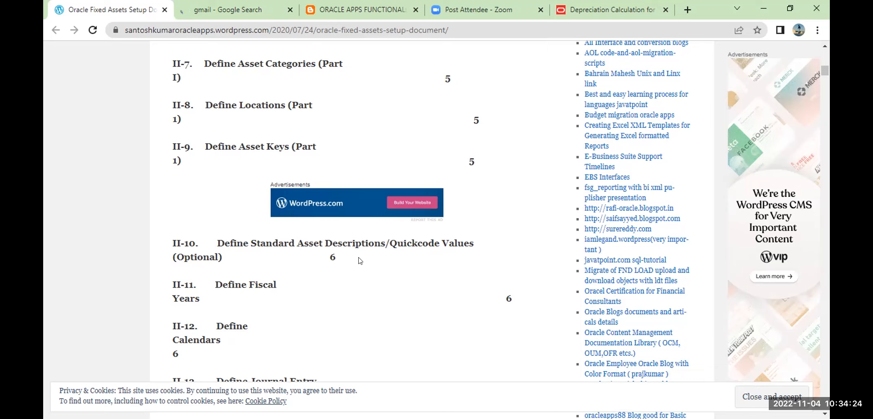
pyautogui.scroll(-2, 360, 260)
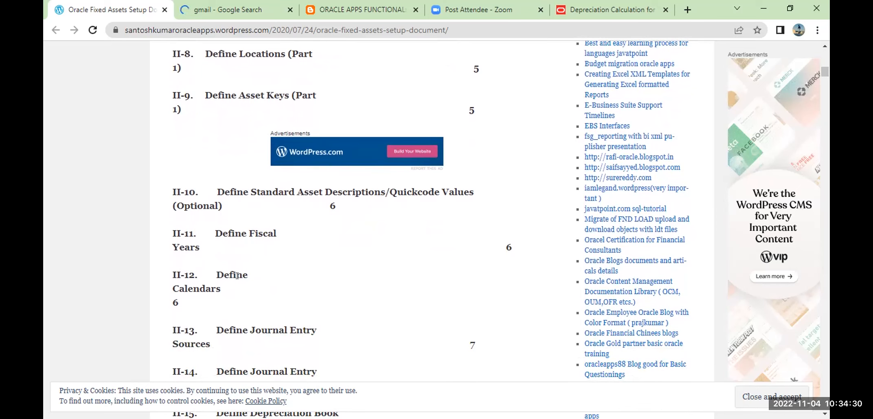
pyautogui.scroll(-4, 369, 313)
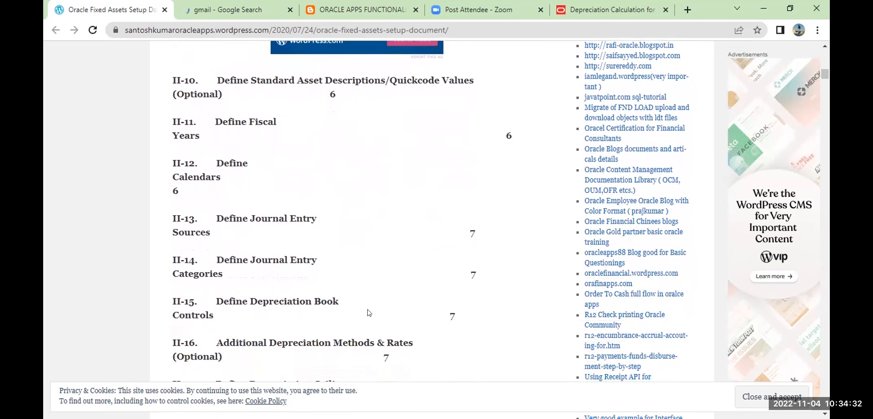
pyautogui.scroll(-1, 369, 313)
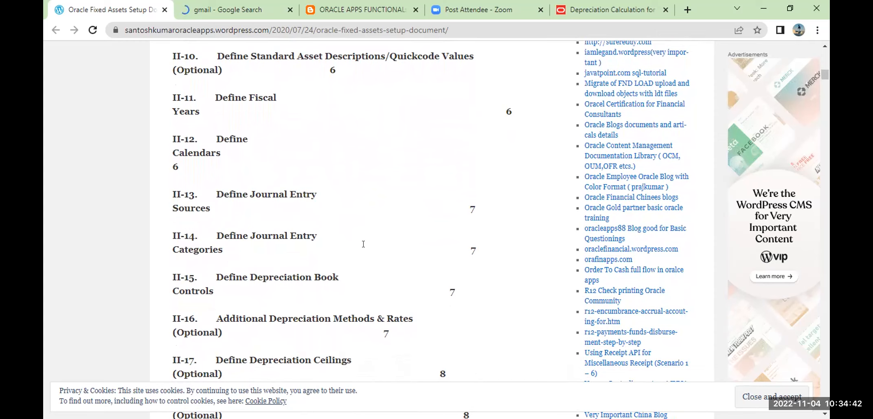
pyautogui.scroll(-1, 363, 244)
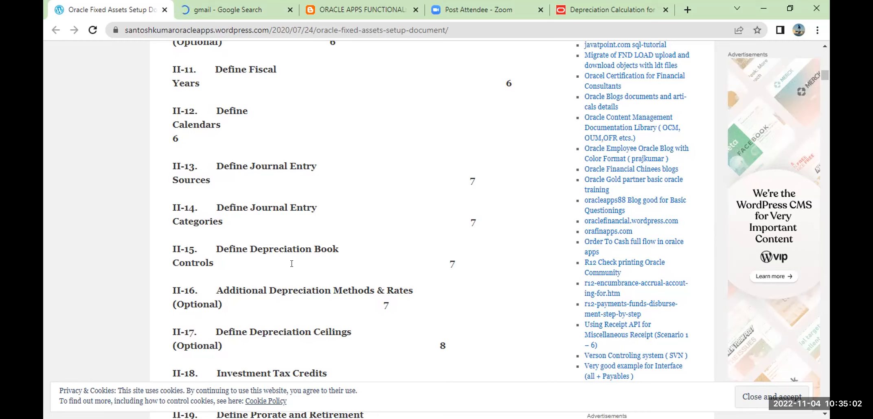
# Review the rest of the contents list, from Additional Depreciation Methods & Rates through Set Profile Options.
pyautogui.scroll(-3, 292, 263)
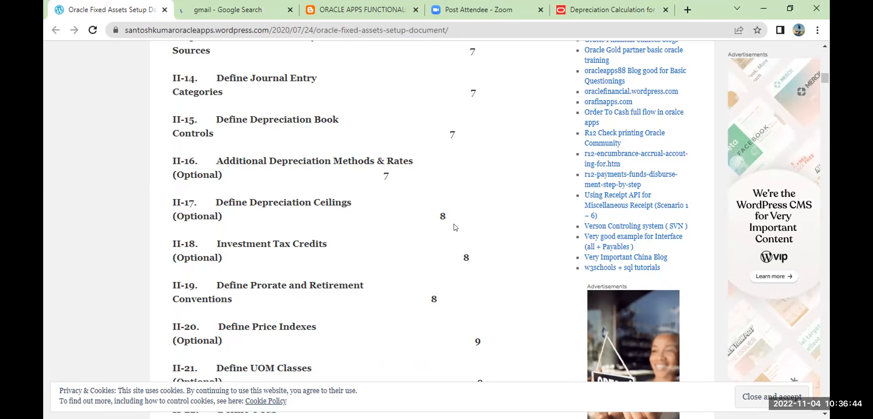
pyautogui.scroll(-2, 455, 227)
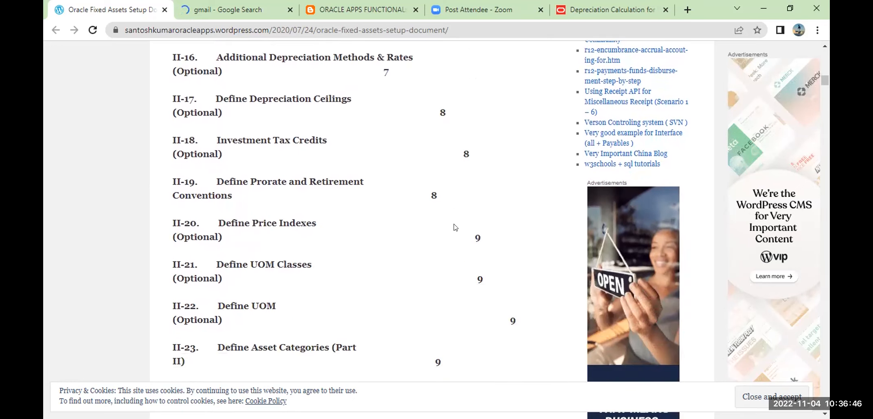
pyautogui.scroll(-1, 455, 228)
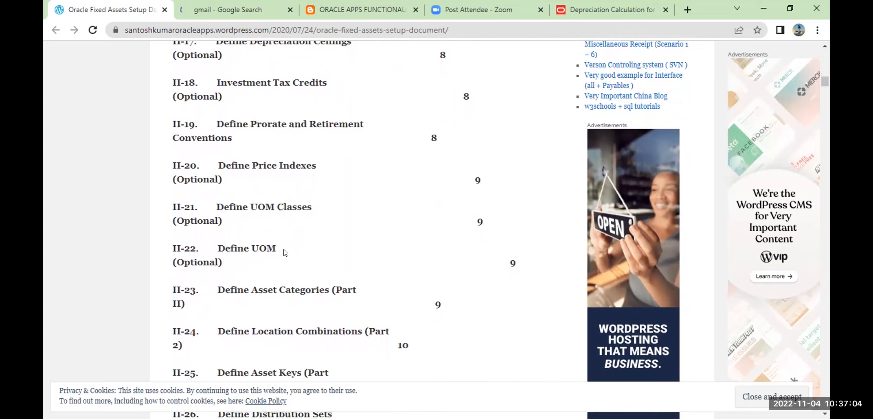
pyautogui.scroll(-3, 283, 252)
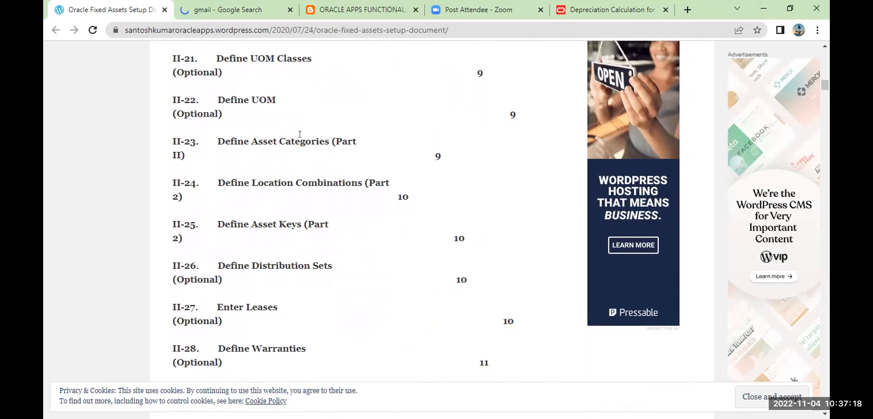
pyautogui.scroll(-2, 307, 143)
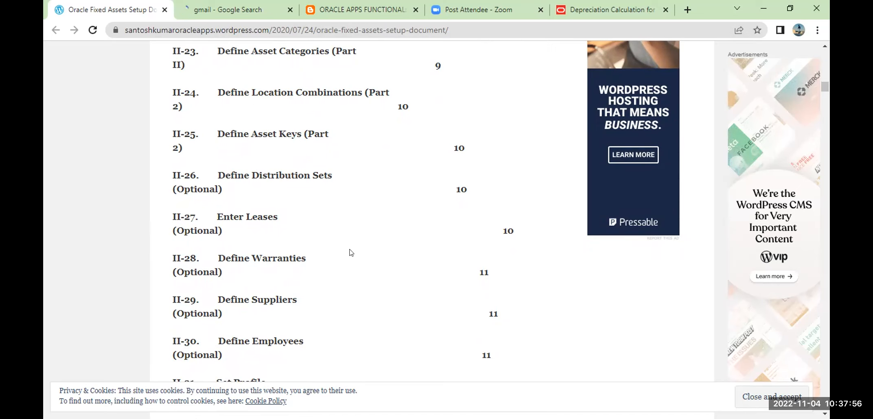
pyautogui.scroll(3, 351, 252)
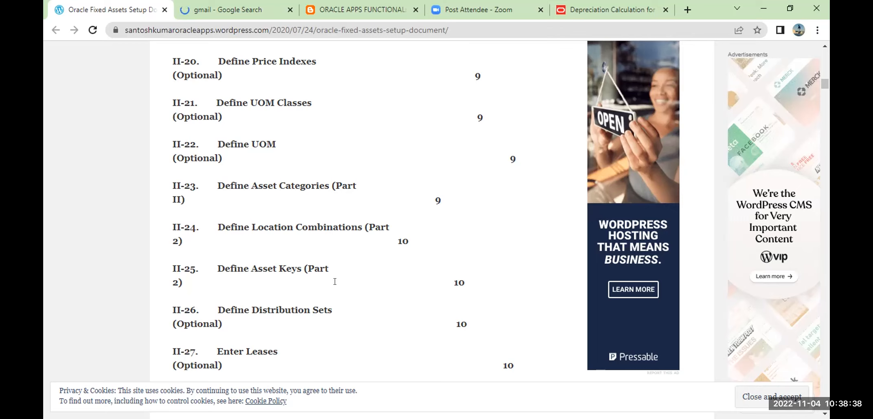
pyautogui.scroll(-4, 335, 281)
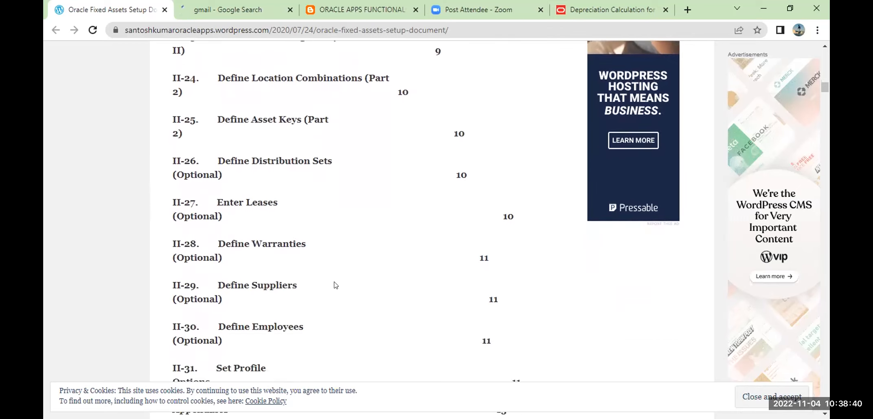
pyautogui.scroll(-3, 334, 285)
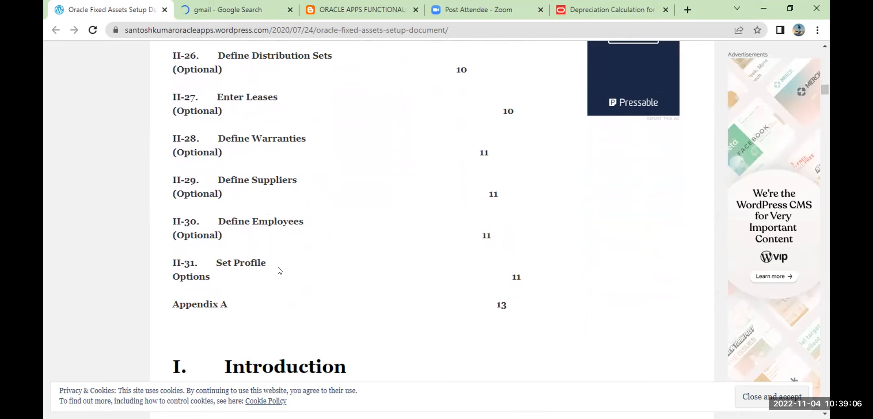
# Read the detailed instructions on FA responsibilities and the asset category flexfield structure, and close the gmail search page.
pyautogui.scroll(-10, 280, 271)
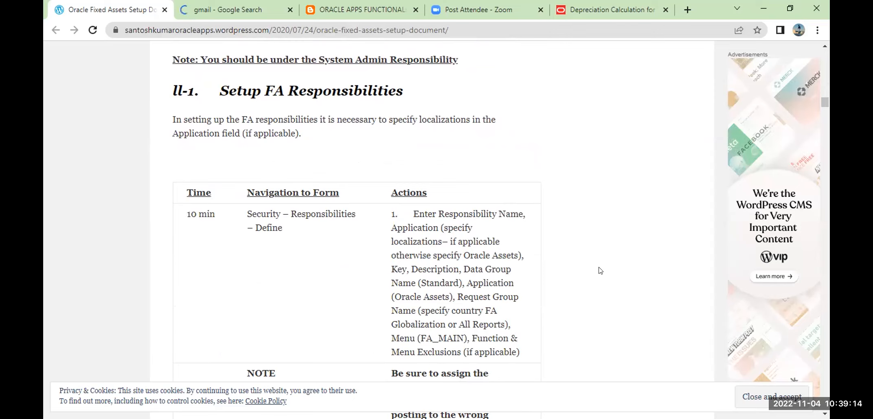
pyautogui.scroll(-5, 599, 270)
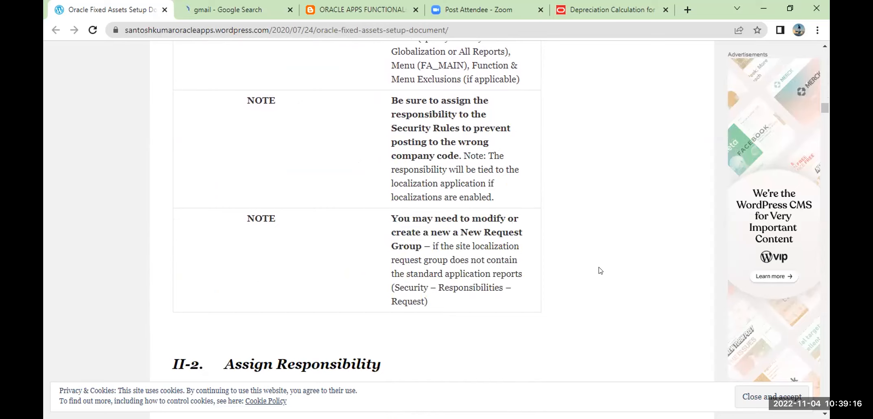
pyautogui.scroll(-4, 599, 270)
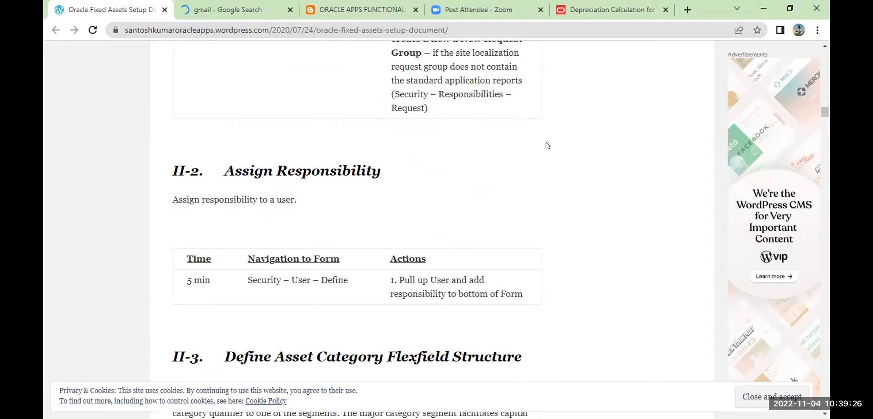
pyautogui.scroll(-6, 547, 145)
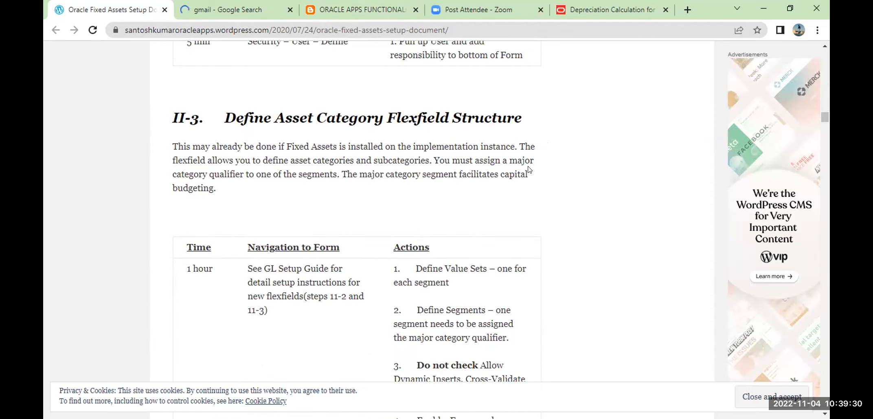
pyautogui.scroll(-5, 529, 170)
pyautogui.scroll(-6, 529, 169)
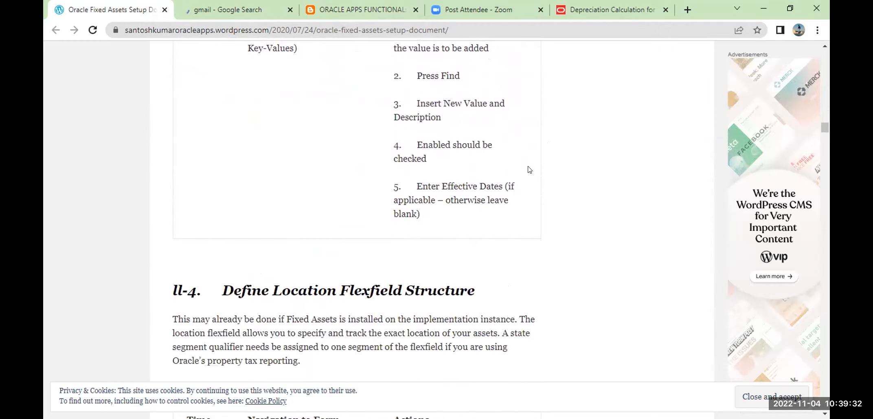
pyautogui.scroll(5, 530, 169)
pyautogui.scroll(6, 529, 169)
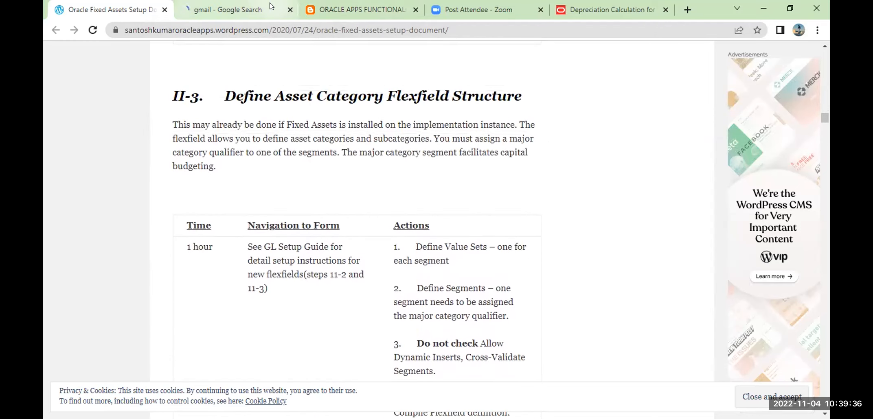
pyautogui.click(289, 9)
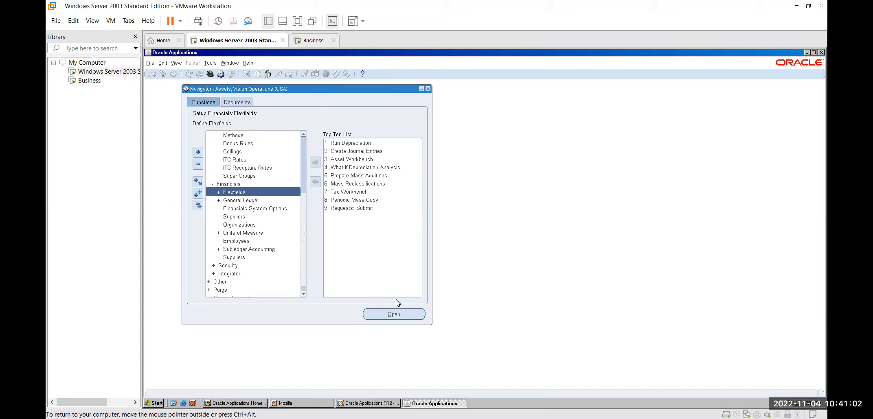
# In the Oracle Applications Navigator, expand Flexfields and Key under Setup's Financials group and open the key flexfield Values function.
pyautogui.click(394, 316)
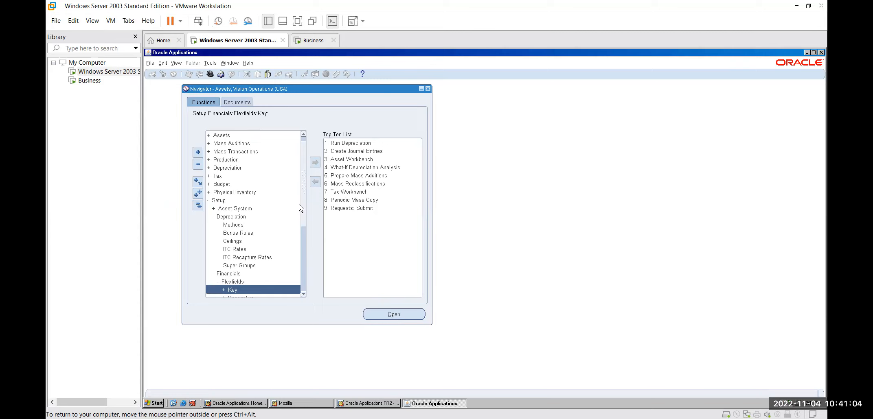
pyautogui.moveTo(304, 208); pyautogui.dragTo(312, 277)
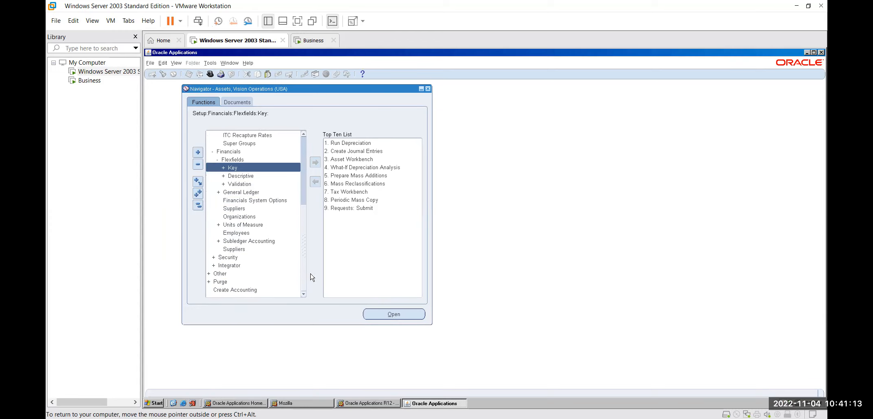
pyautogui.click(371, 313)
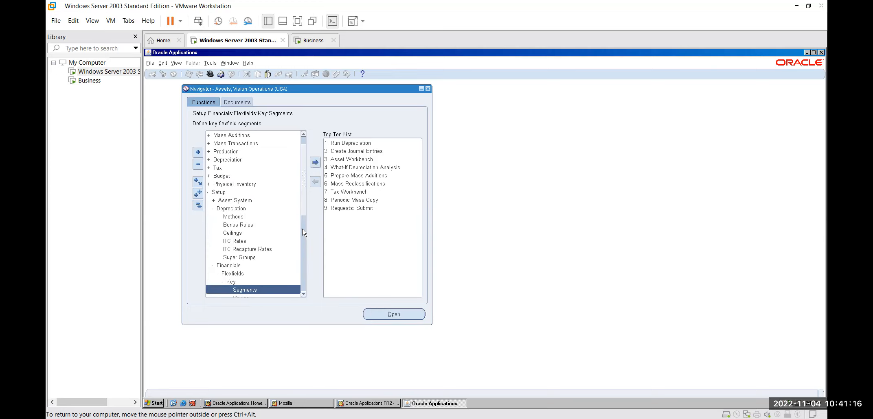
pyautogui.moveTo(306, 202); pyautogui.dragTo(305, 247)
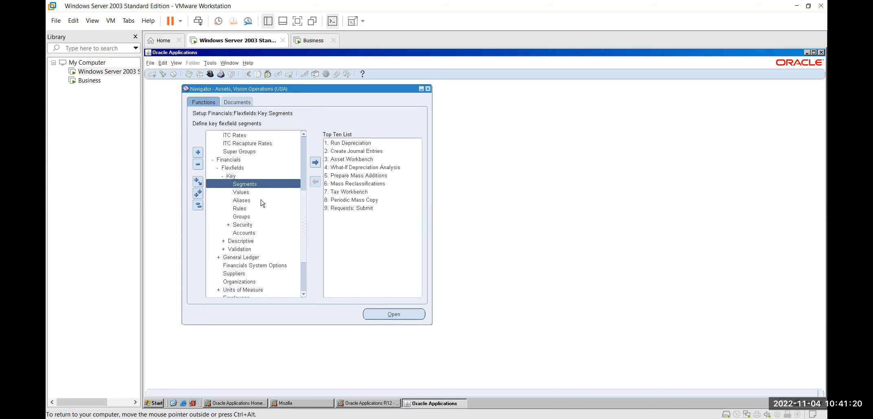
pyautogui.click(241, 193)
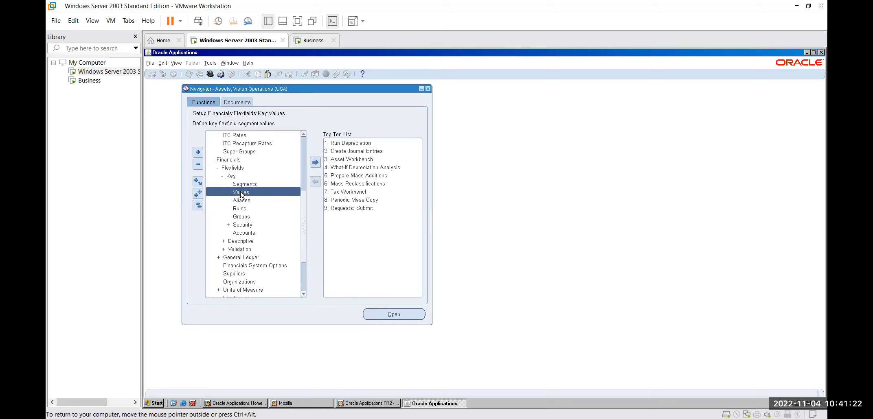
pyautogui.doubleClick(241, 193)
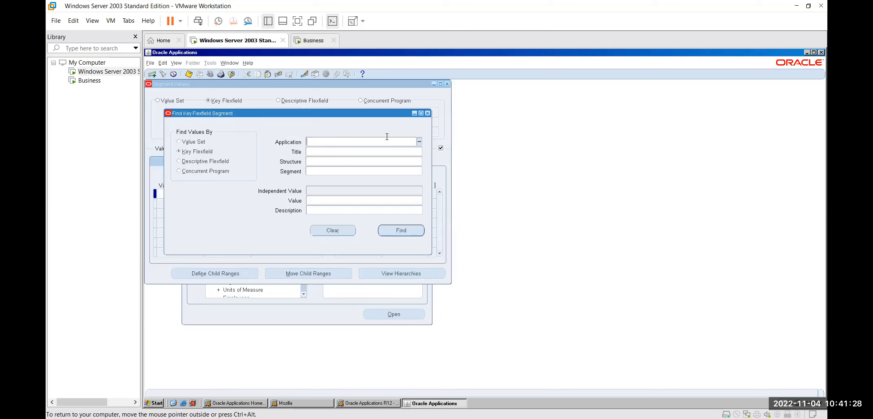
# Set the application to Assets in the key flexfield segment search.
pyautogui.click(421, 142)
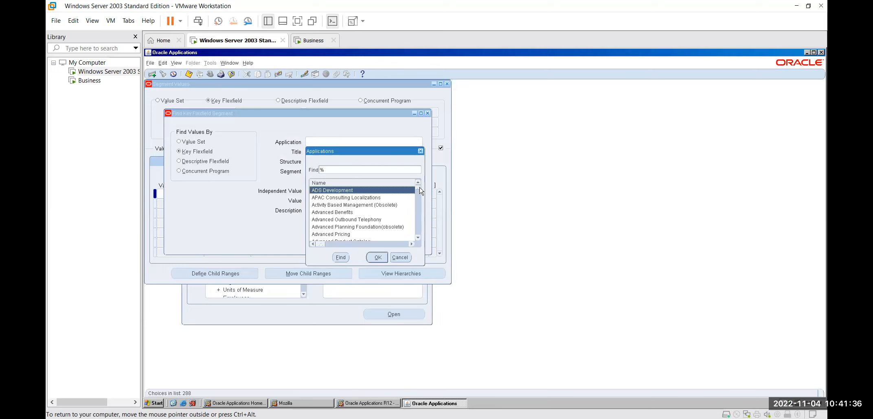
pyautogui.moveTo(420, 188); pyautogui.dragTo(420, 191)
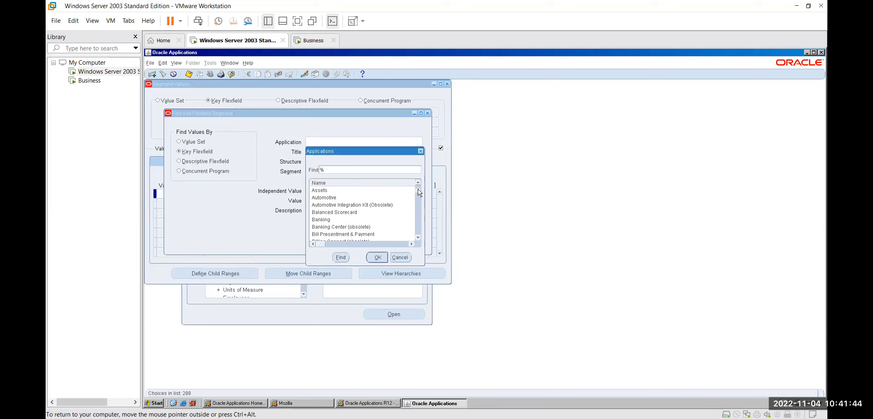
pyautogui.doubleClick(352, 190)
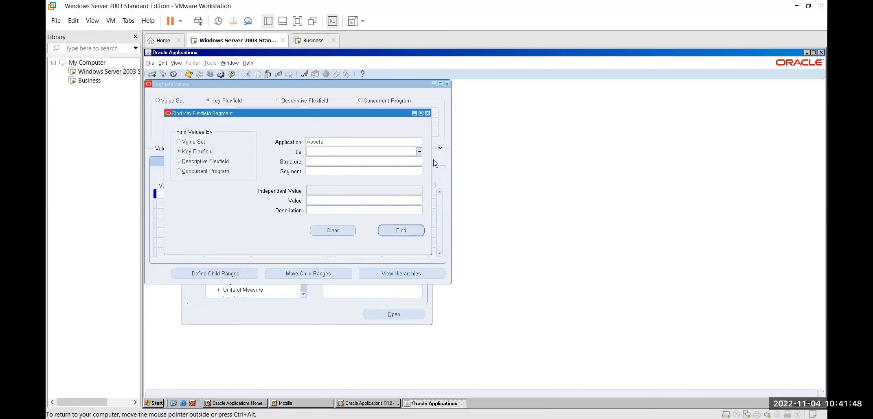
# Set the flexfield title to Location Flexfield and the structure to Vision Ops Location Flexfield in the segment search.
pyautogui.hotkey('ctrl', 'l')
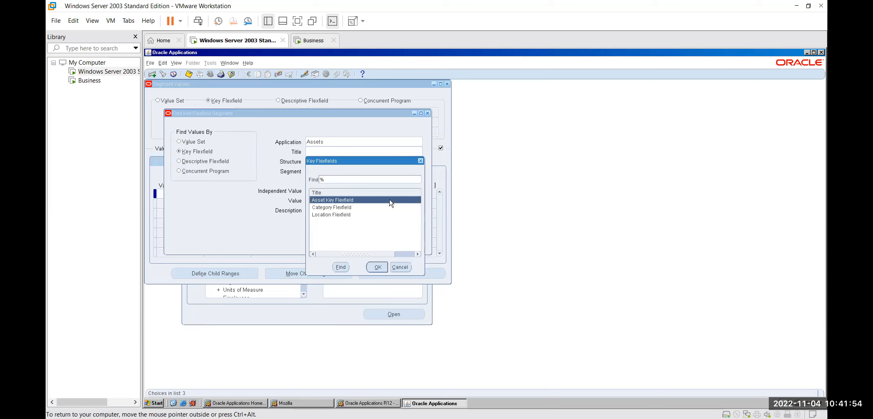
pyautogui.click(354, 208)
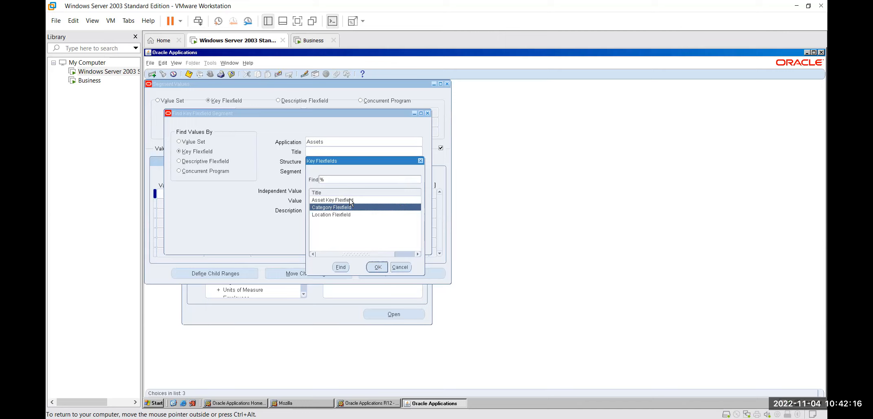
pyautogui.click(352, 216)
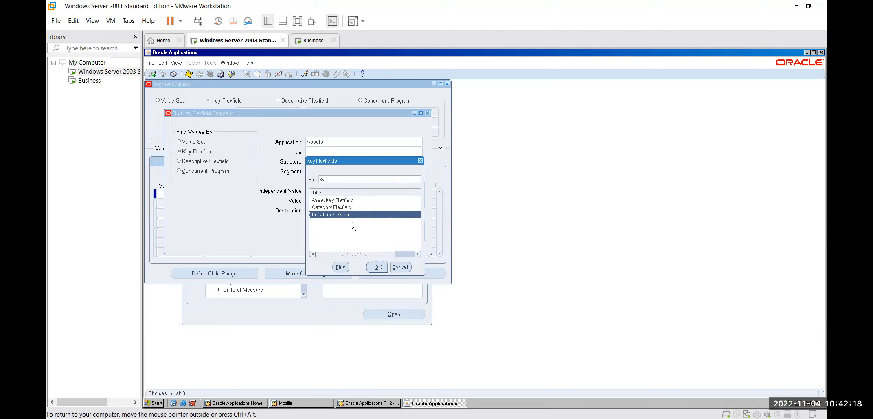
pyautogui.click(375, 267)
pyautogui.click(419, 162)
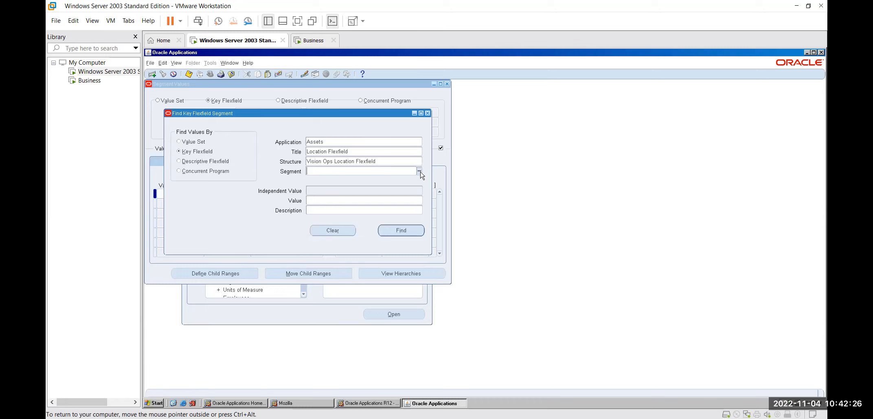
# Choose the City segment, look over its list of values without picking one, and find the segment's values.
pyautogui.click(420, 171)
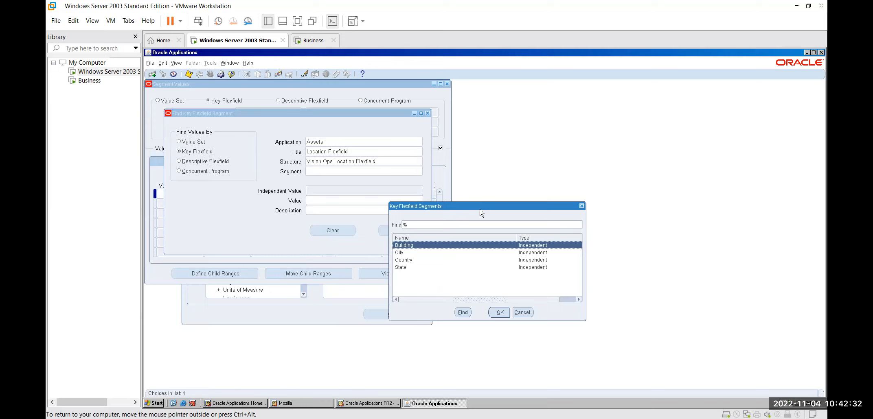
pyautogui.click(418, 253)
pyautogui.doubleClick(419, 253)
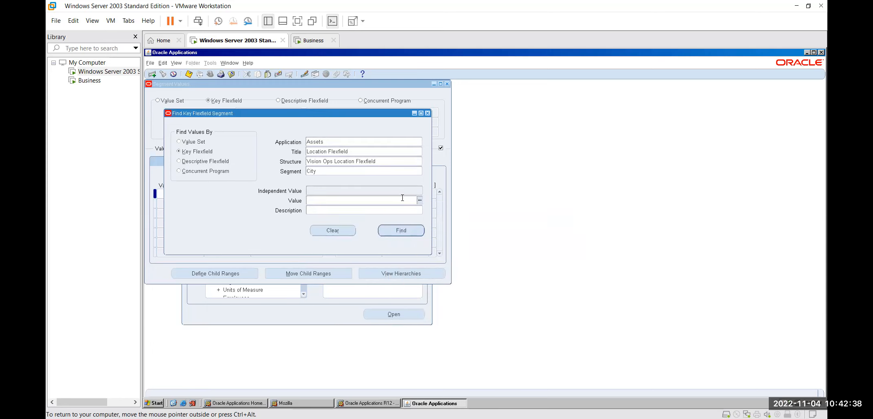
pyautogui.click(419, 201)
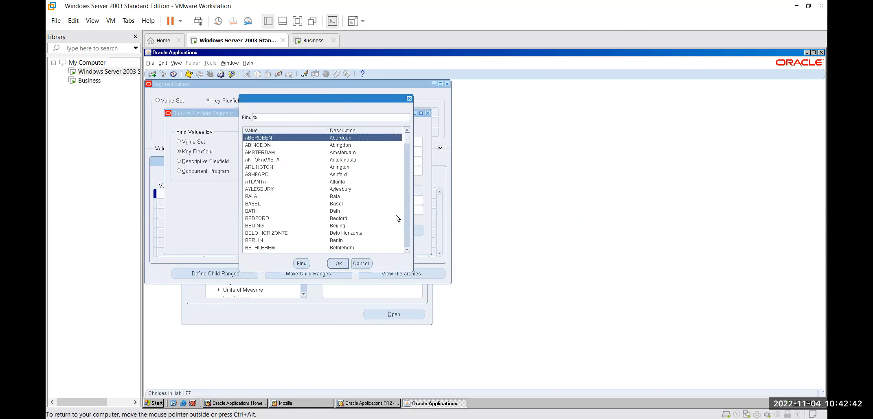
pyautogui.click(370, 264)
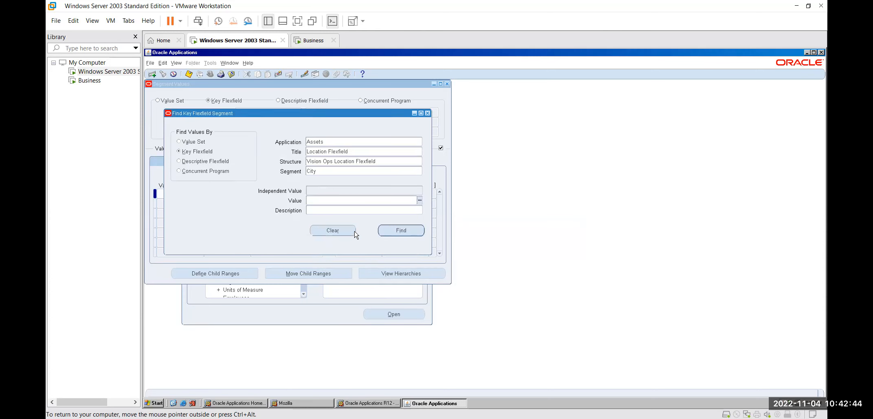
pyautogui.click(399, 231)
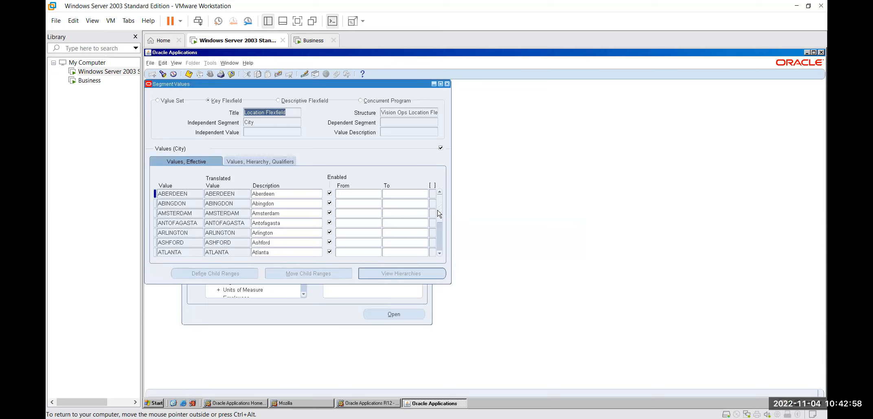
# Browse the City segment values from ABERDEEN to CAMPINAS and return to the start of the list.
pyautogui.click(440, 233)
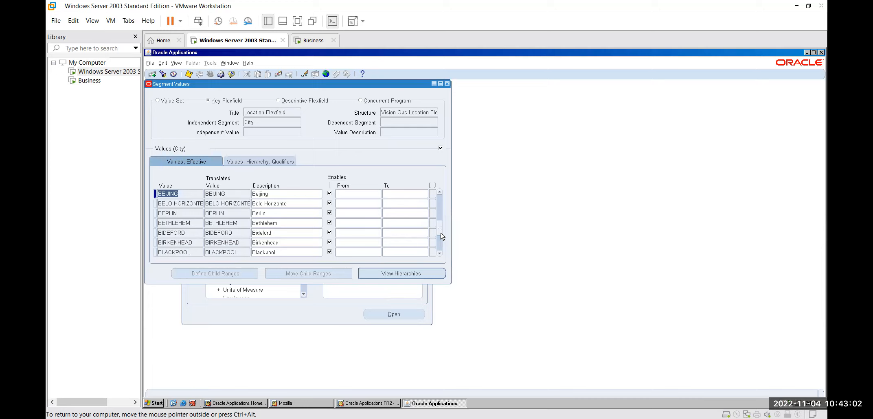
pyautogui.click(441, 236)
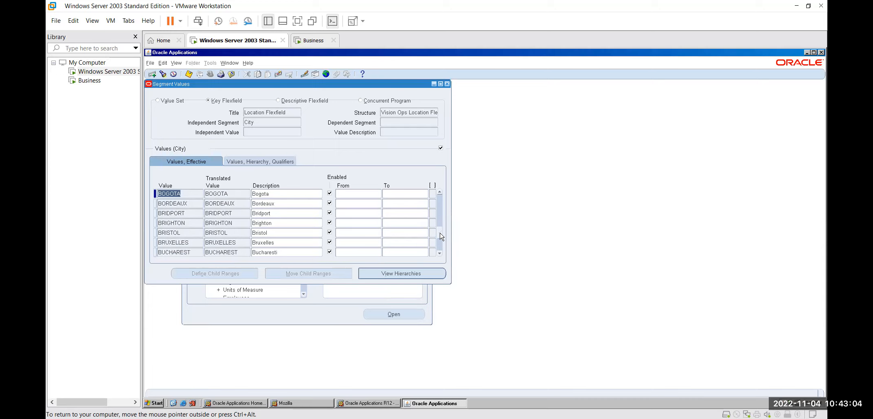
pyautogui.click(441, 247)
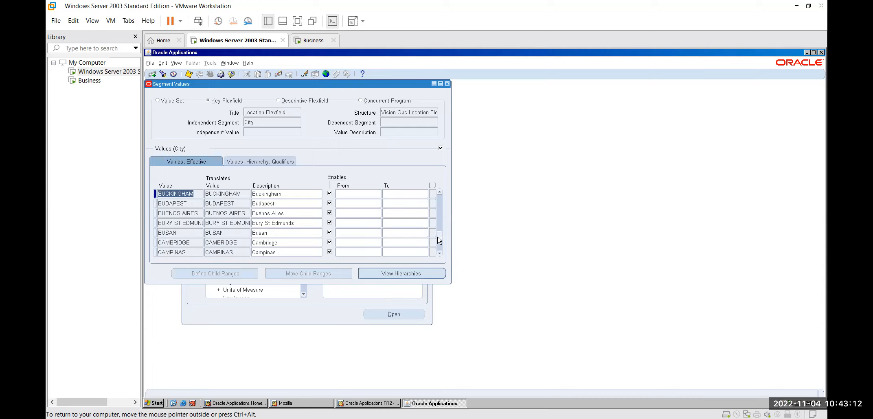
pyautogui.moveTo(439, 240); pyautogui.dragTo(435, 180)
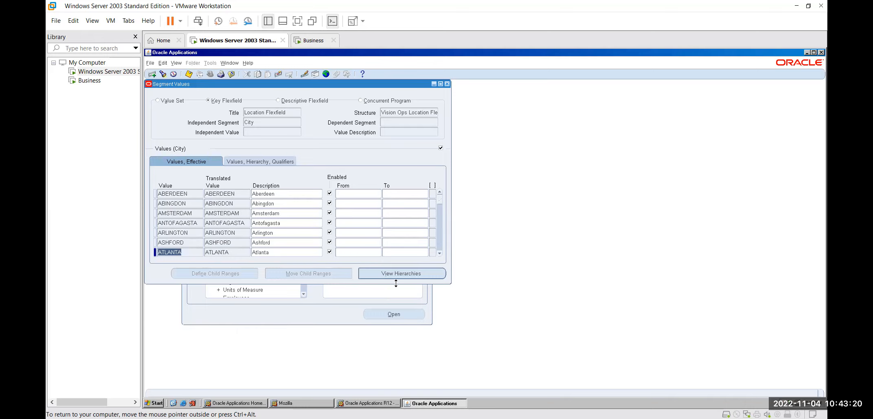
# View ATLANTA's value hierarchy and the City values' hierarchy and qualifiers, and close the Segment Values window.
pyautogui.click(408, 276)
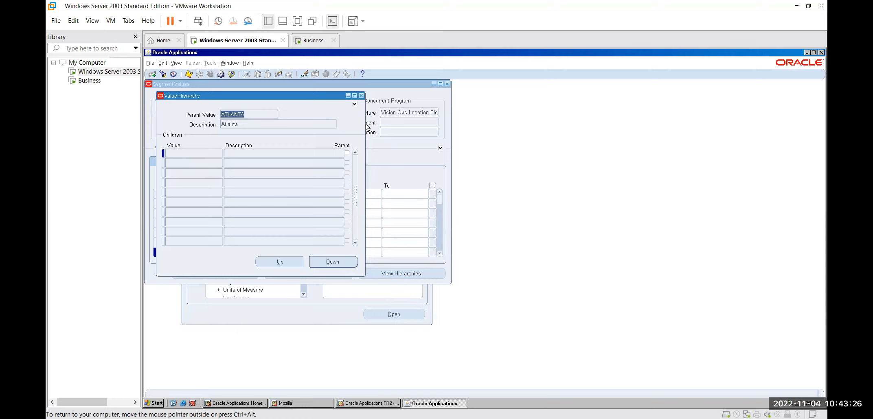
pyautogui.click(361, 96)
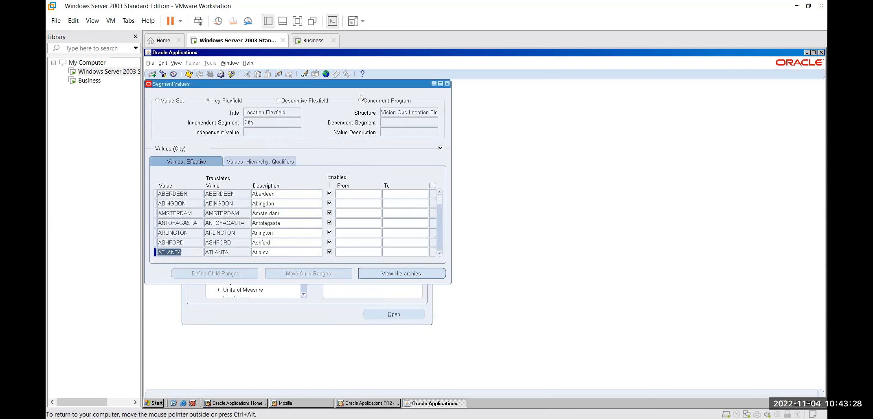
pyautogui.click(283, 162)
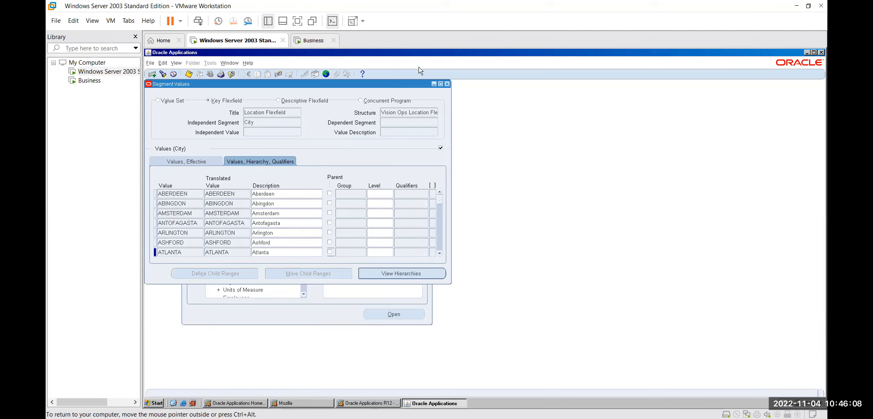
pyautogui.click(446, 84)
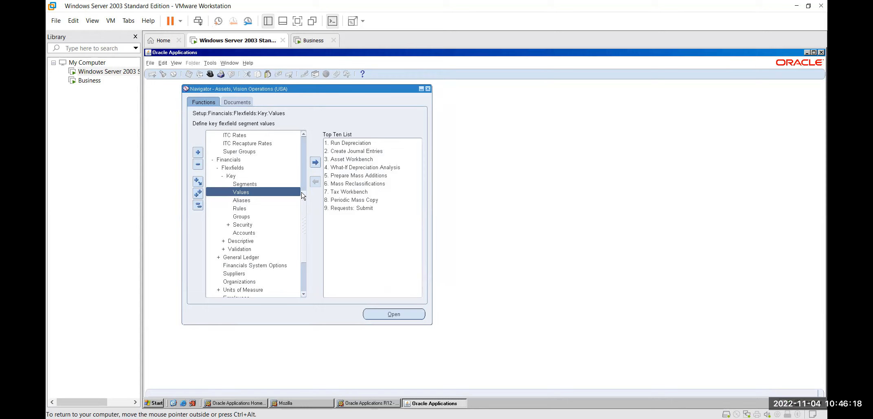
# Open the Asset Workbench from the Navigator's Assets group and start a detailed asset addition.
pyautogui.scroll(5, 304, 196)
pyautogui.click(224, 145)
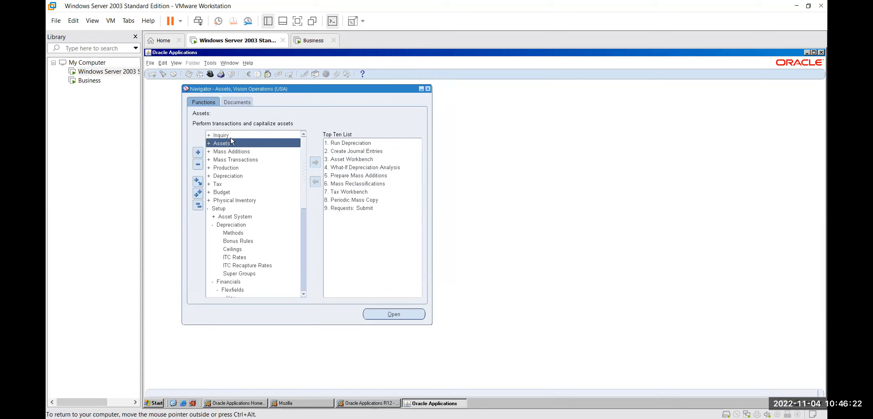
pyautogui.doubleClick(231, 142)
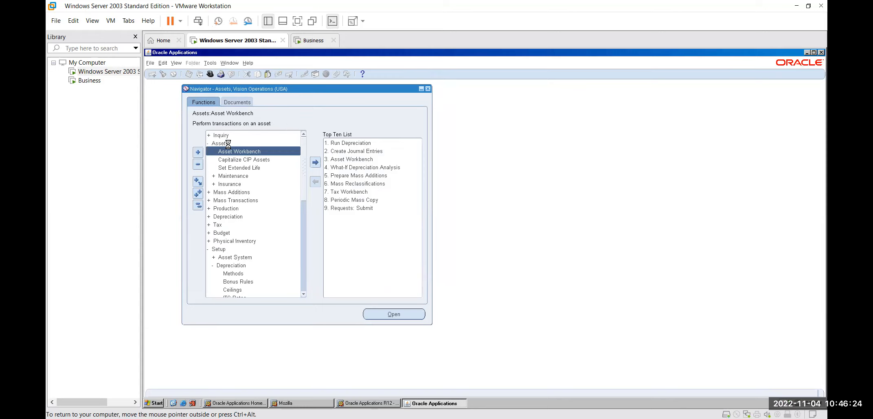
pyautogui.doubleClick(256, 151)
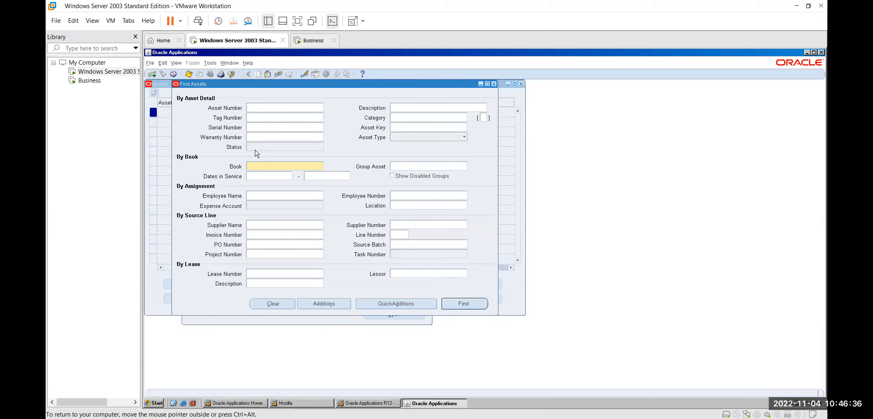
pyautogui.click(331, 305)
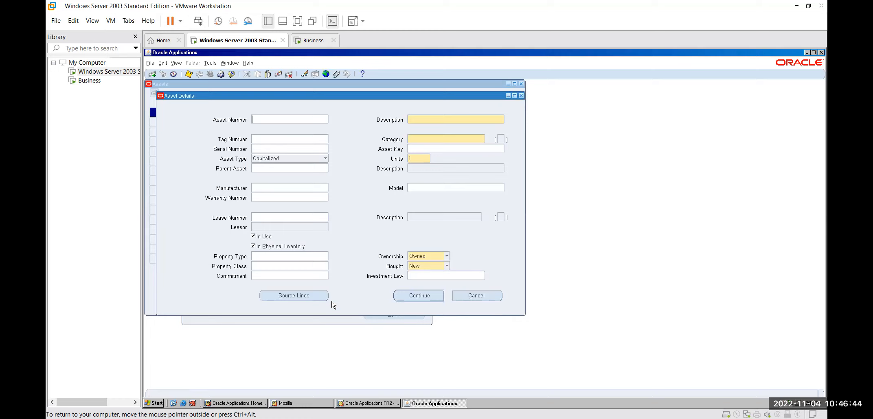
# Set the new asset's number to 123 and its description to LAND.
pyautogui.write('123')
pyautogui.click(463, 118)
pyautogui.click(501, 119)
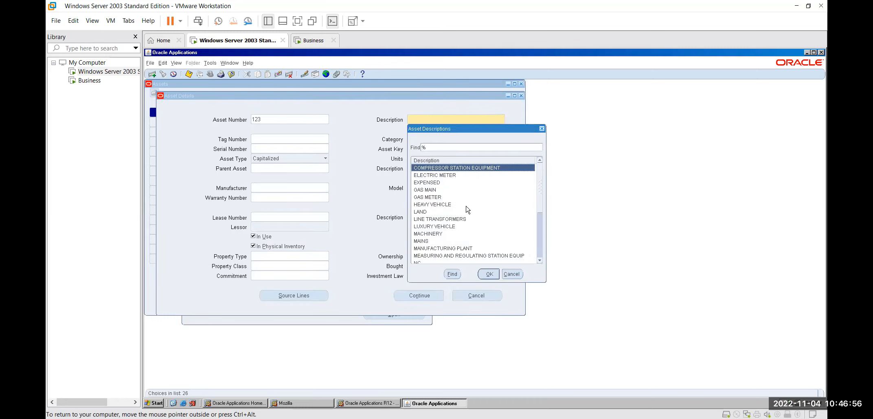
pyautogui.doubleClick(435, 212)
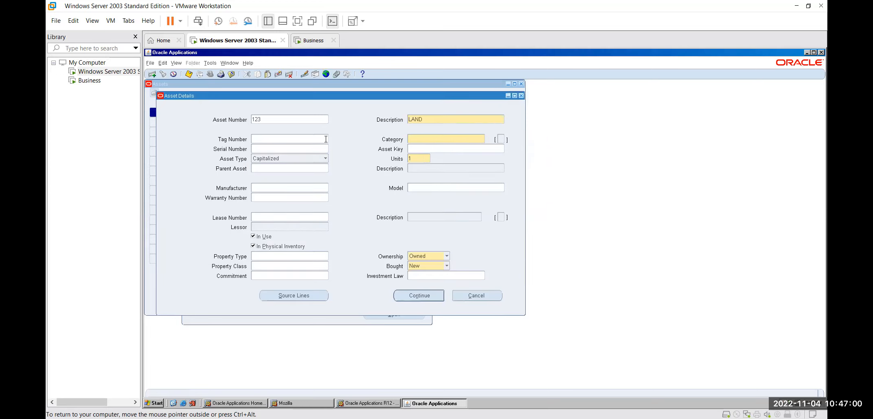
# Try tag number 234 for the asset, and enter 654 instead.
pyautogui.write('234')
pyautogui.click(444, 142)
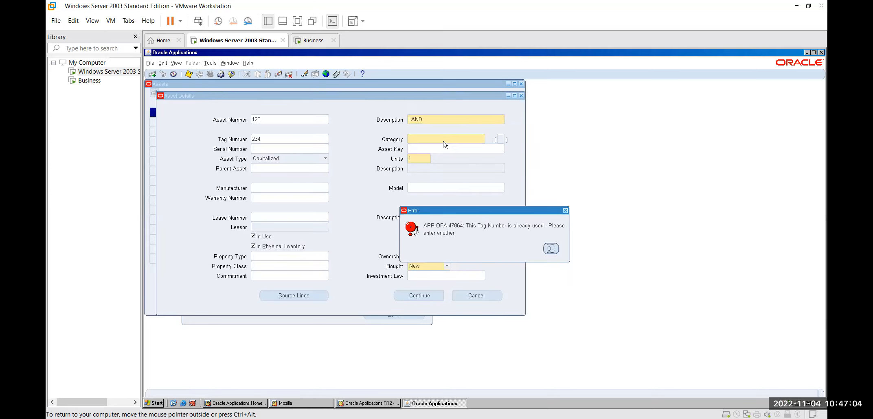
pyautogui.click(551, 249)
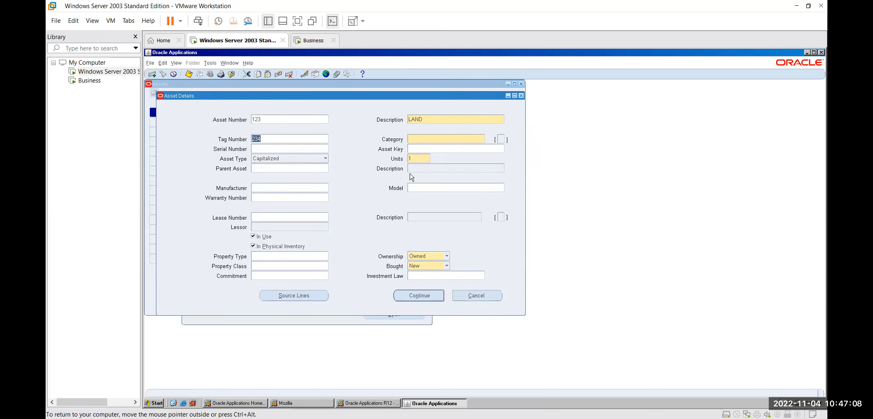
pyautogui.write('654')
# Try to assign the asset category with major category CAPITAL and minor category UNASSIGNED.
pyautogui.click(437, 139)
pyautogui.click(482, 140)
pyautogui.click(484, 221)
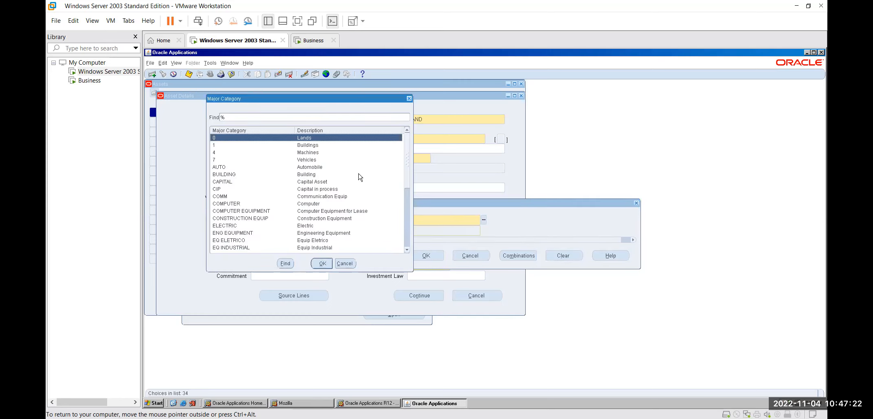
pyautogui.click(331, 182)
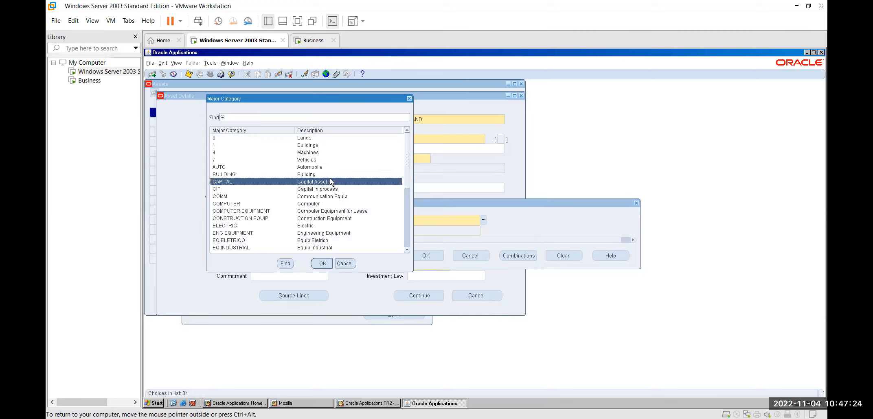
pyautogui.doubleClick(330, 182)
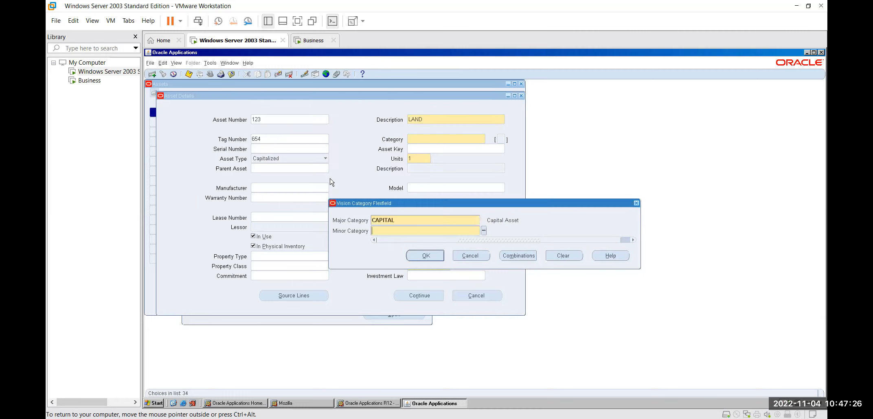
pyautogui.click(484, 231)
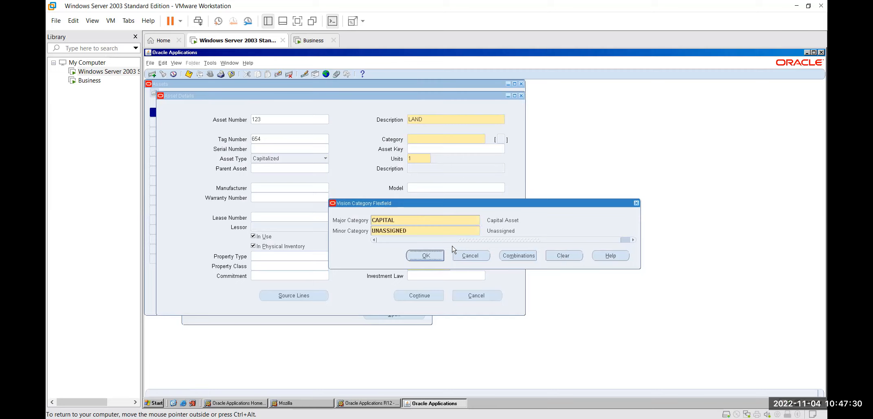
pyautogui.click(430, 257)
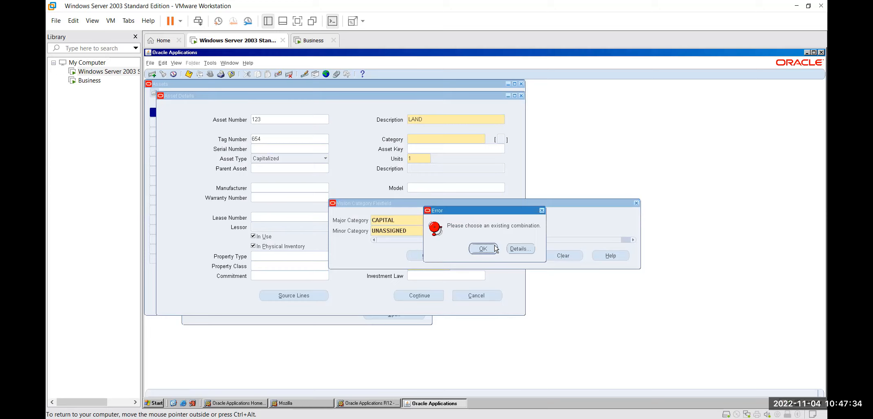
pyautogui.click(481, 249)
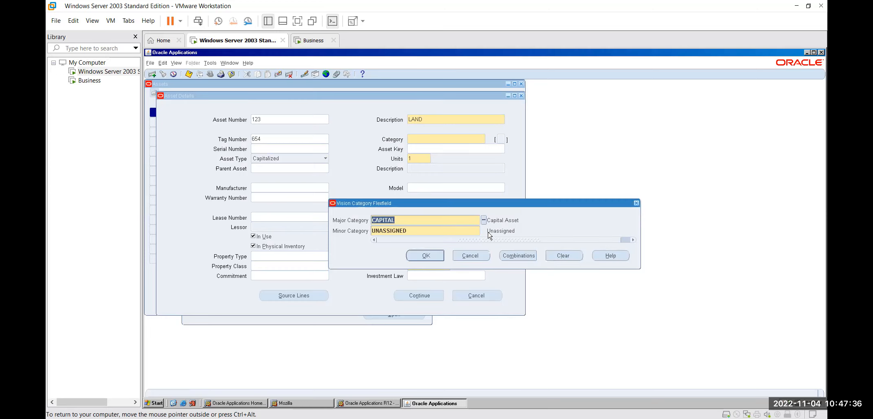
# Change the asset's major category to LAND in the category flexfield.
pyautogui.click(444, 230)
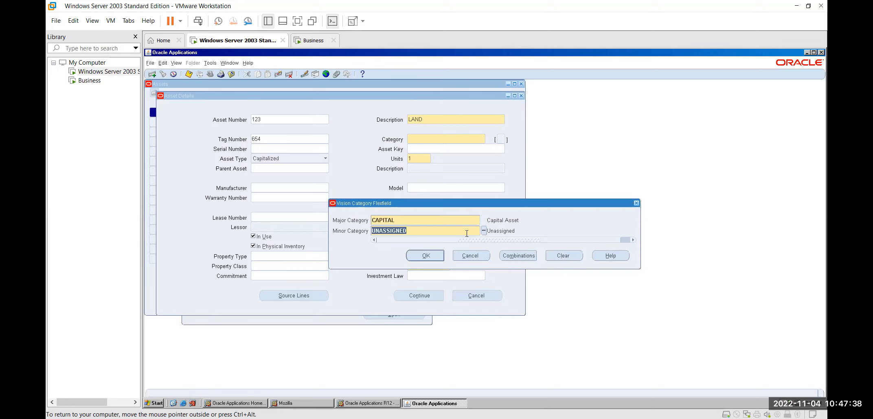
pyautogui.press('Tab')
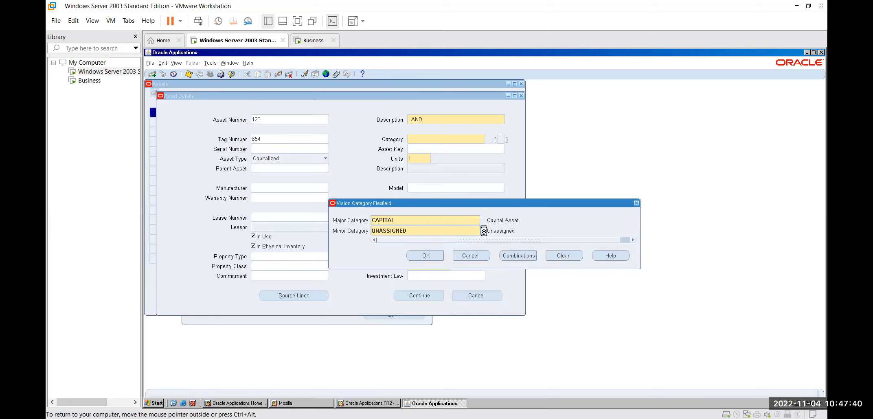
pyautogui.click(440, 233)
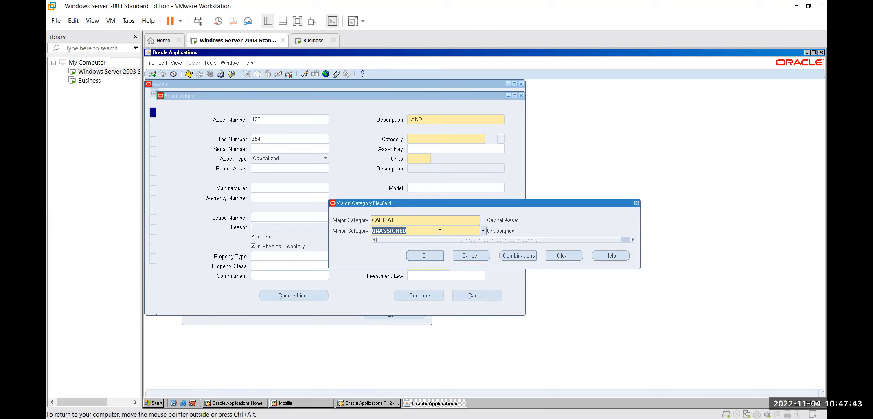
pyautogui.click(461, 219)
pyautogui.click(484, 221)
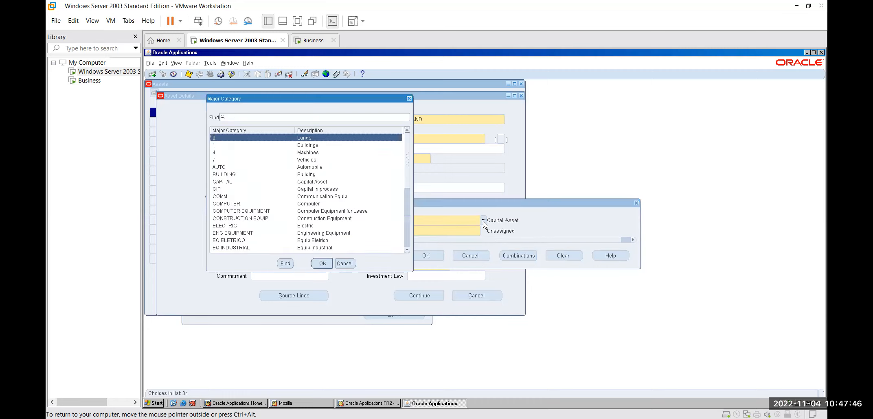
pyautogui.moveTo(407, 155); pyautogui.dragTo(410, 212)
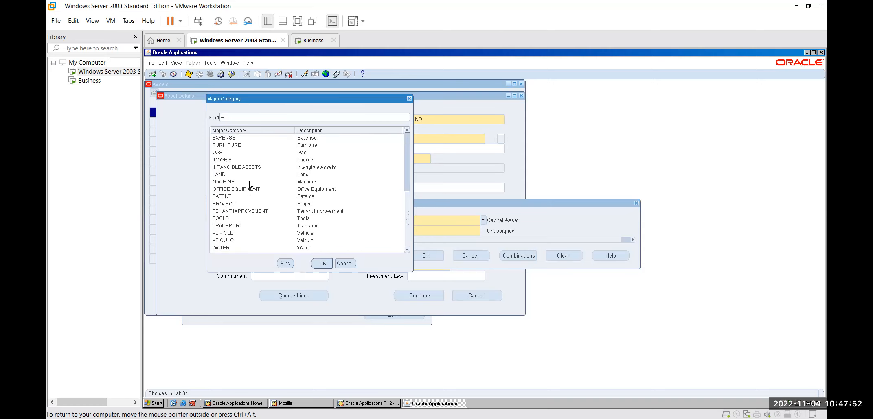
pyautogui.click(224, 176)
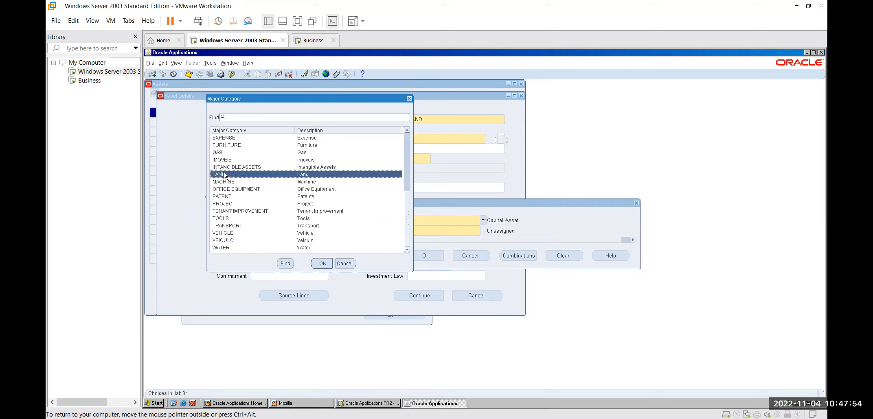
pyautogui.doubleClick(223, 175)
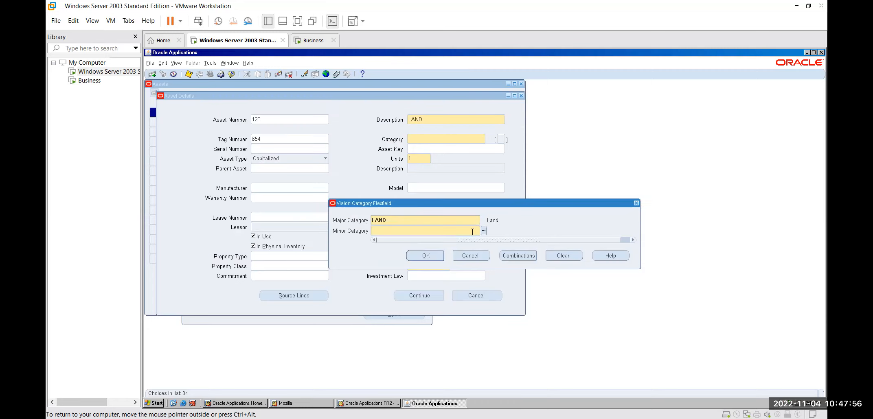
# Choose FREEHOLD as the minor category and accept the category combination for the asset.
pyautogui.click(484, 231)
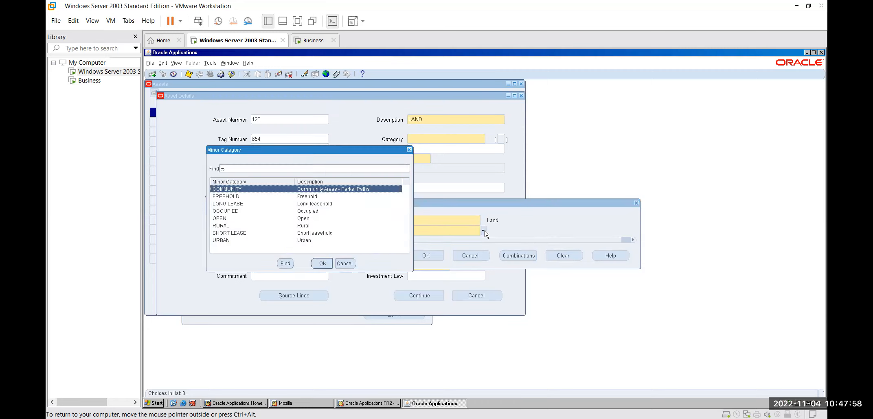
pyautogui.click(237, 198)
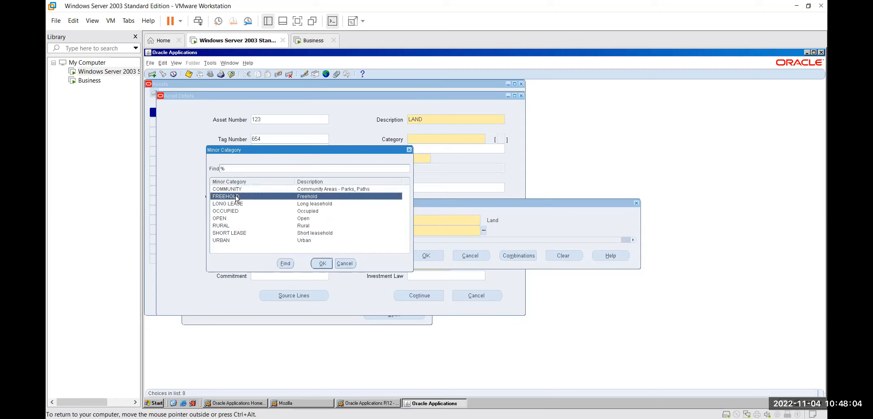
pyautogui.doubleClick(237, 198)
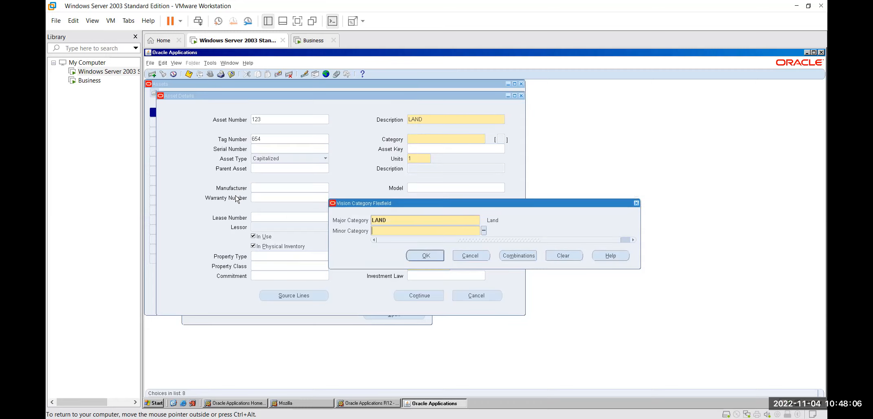
pyautogui.click(424, 256)
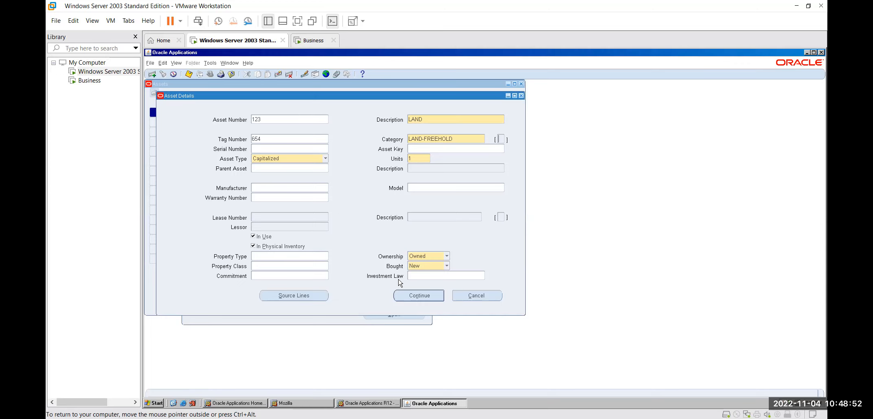
# Continue to the asset's book information and assign the asset to INDIA FA BOOK.
pyautogui.click(416, 297)
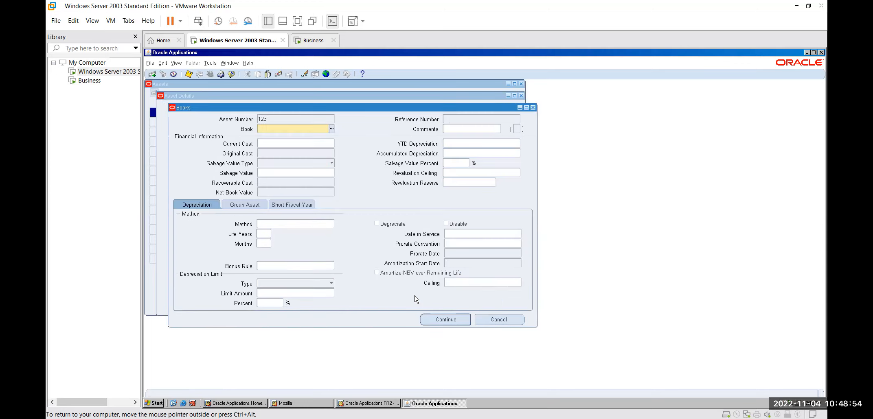
pyautogui.click(332, 129)
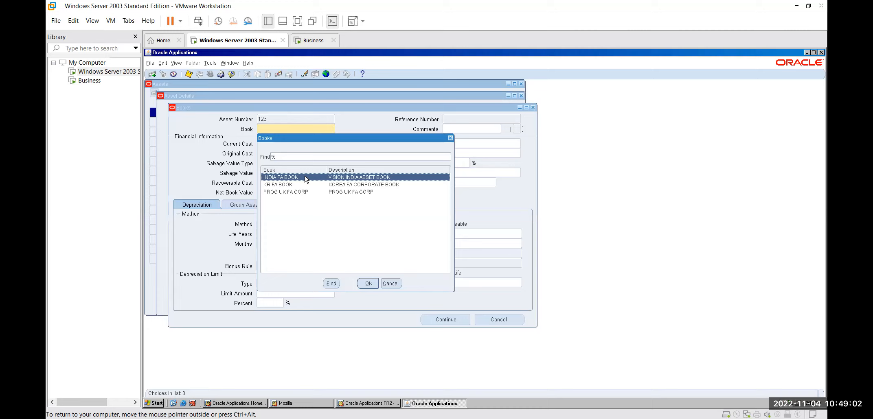
pyautogui.doubleClick(306, 179)
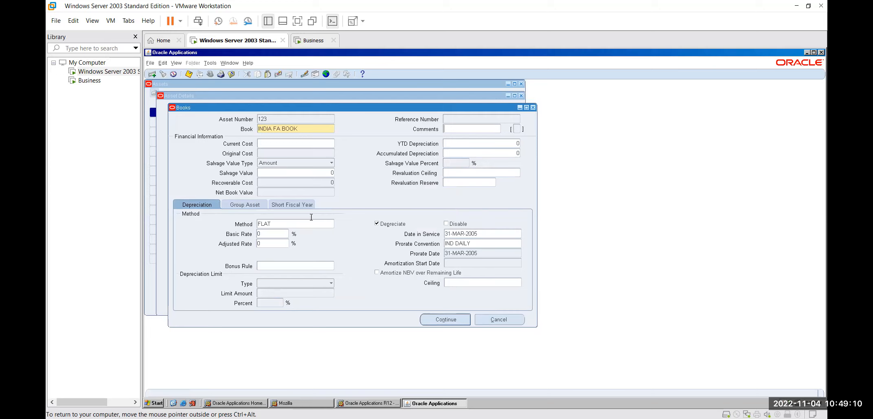
# Try KR FA BOOK and PROG UK FA CORP as the asset's book to compare their depreciation defaults.
pyautogui.click(329, 129)
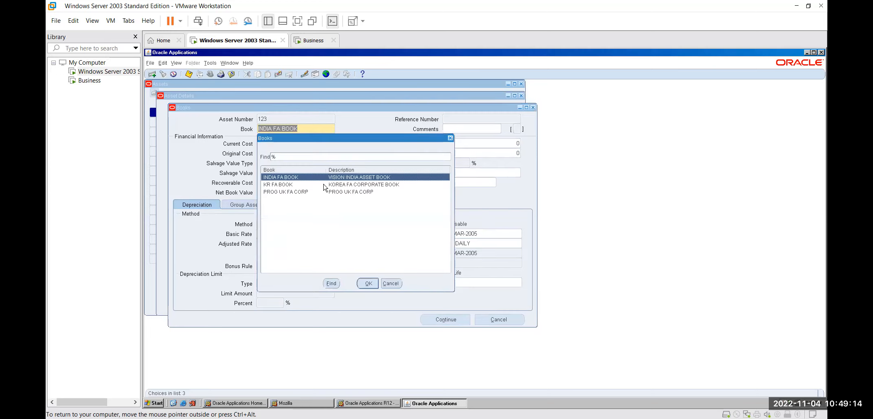
pyautogui.click(324, 186)
pyautogui.doubleClick(325, 186)
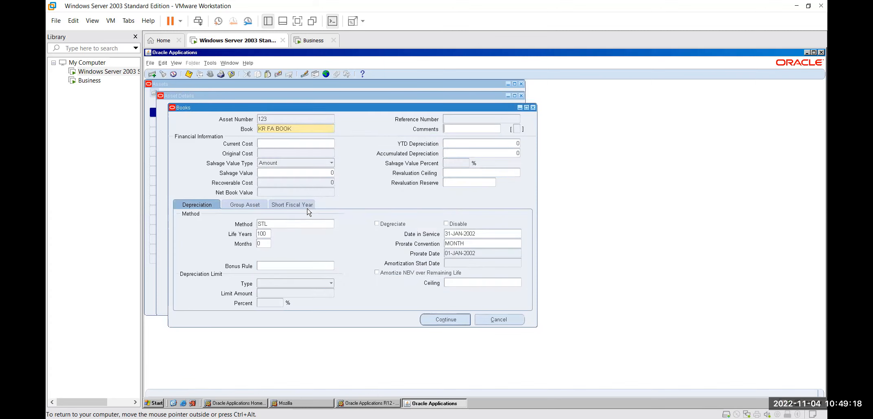
pyautogui.click(329, 127)
pyautogui.click(330, 128)
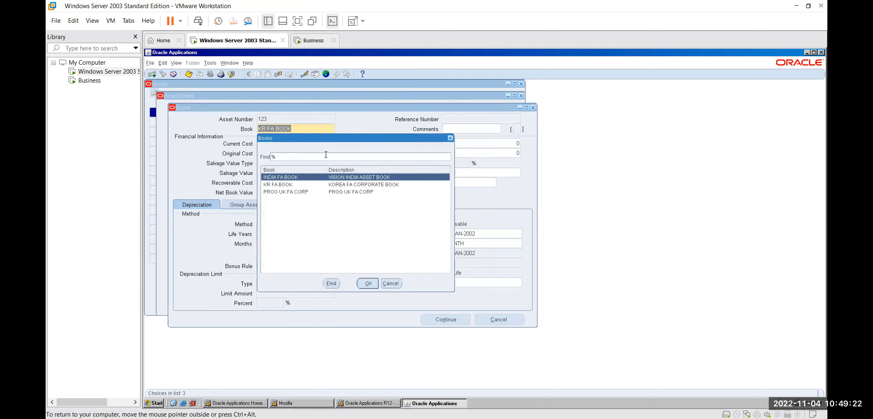
pyautogui.click(303, 193)
pyautogui.doubleClick(303, 192)
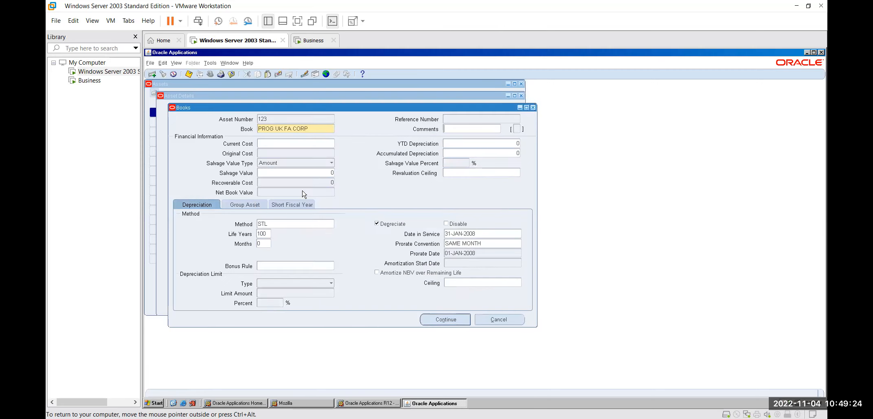
# Set the asset's book back to INDIA FA BOOK.
pyautogui.click(326, 128)
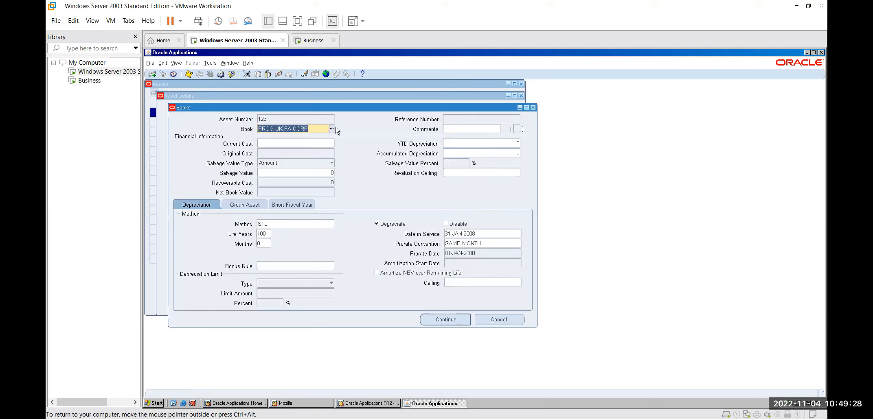
pyautogui.click(332, 129)
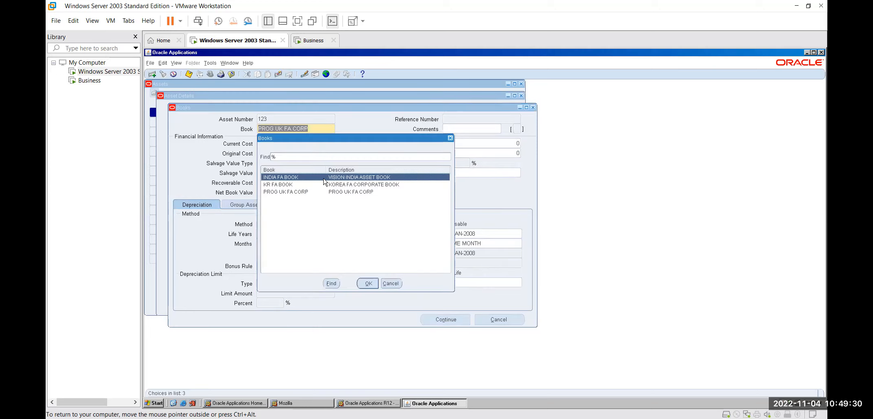
pyautogui.doubleClick(323, 177)
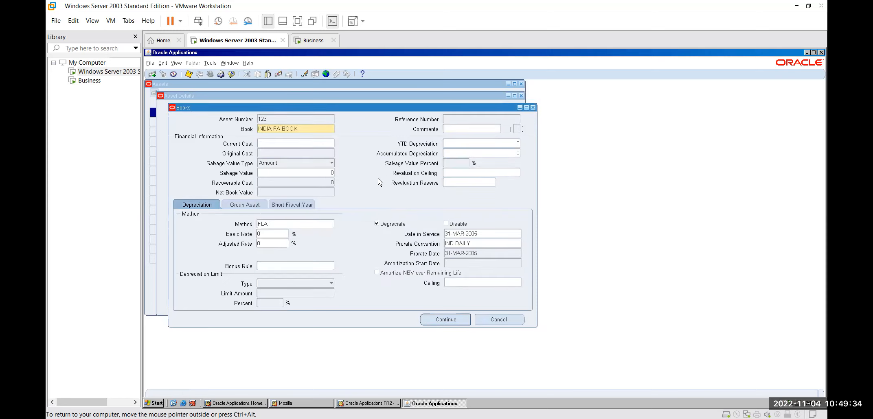
# Review the group asset and short fiscal year settings of the book, and return to its depreciation settings.
pyautogui.click(444, 133)
pyautogui.click(253, 207)
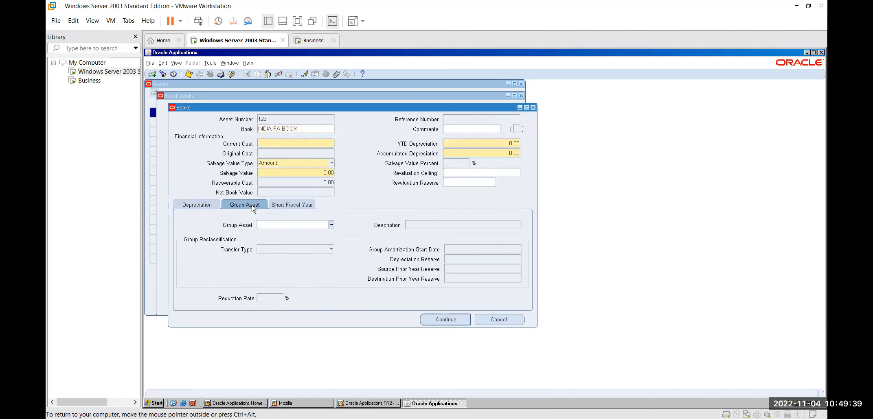
pyautogui.click(280, 206)
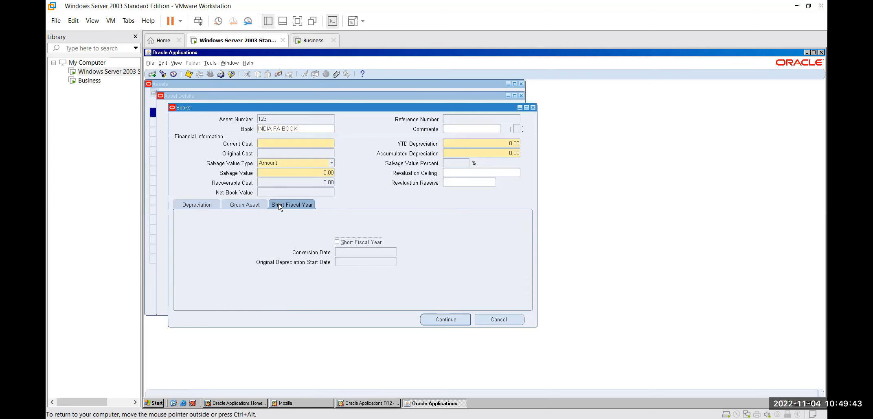
pyautogui.click(247, 207)
pyautogui.click(216, 207)
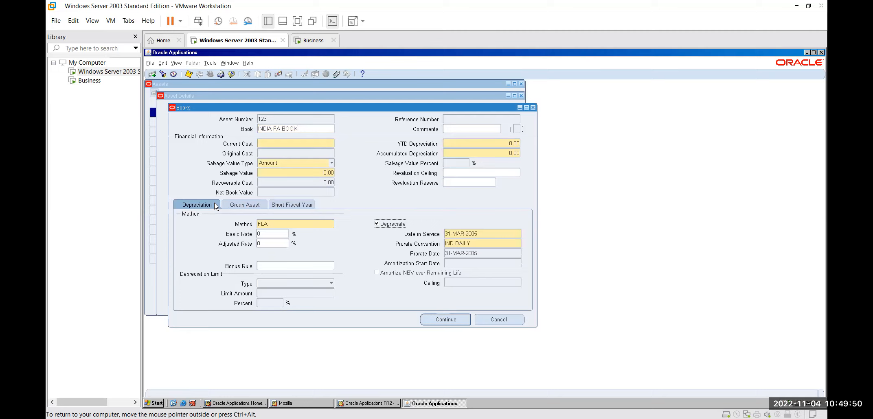
# Set the asset's current cost to 5000000.
pyautogui.click(290, 145)
pyautogui.write('5000000')
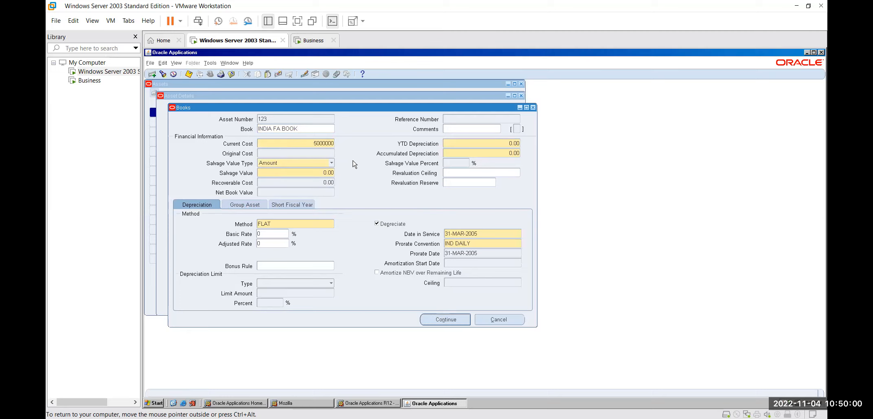
pyautogui.click(456, 143)
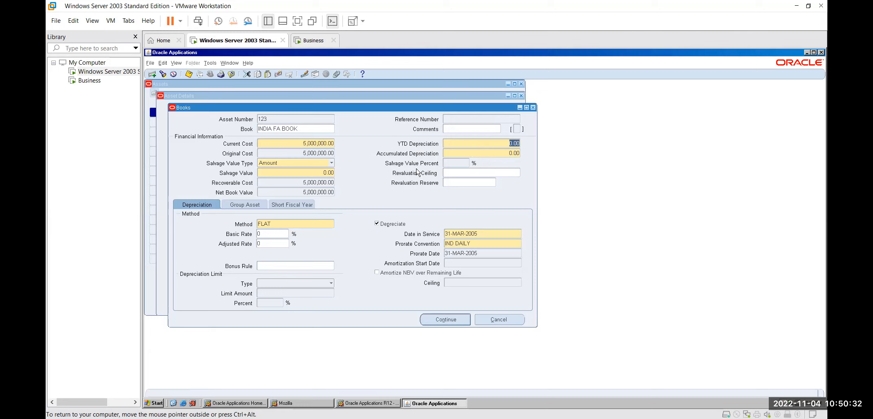
# Set YTD depreciation to 10, try 50% as the accumulated depreciation, and enter 500000 instead.
pyautogui.click(474, 145)
pyautogui.press('Delete')
pyautogui.write('10')
pyautogui.press('Tab')
pyautogui.write('0')
pyautogui.write('50')
pyautogui.write('%')
pyautogui.press('Tab')
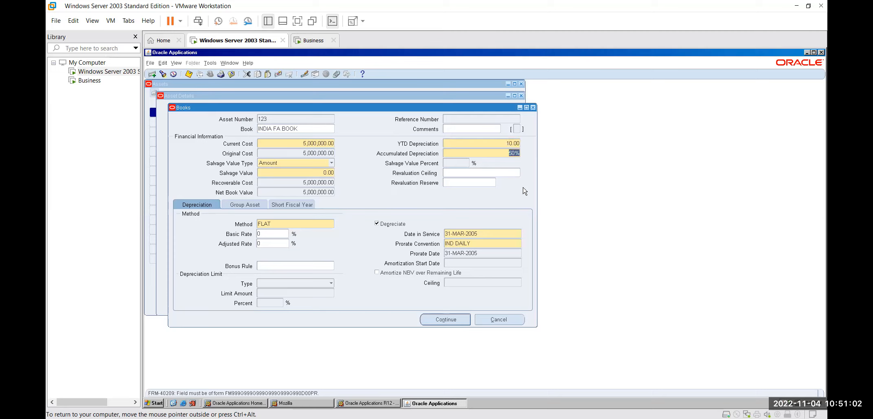
pyautogui.write('500000')
pyautogui.press('Tab')
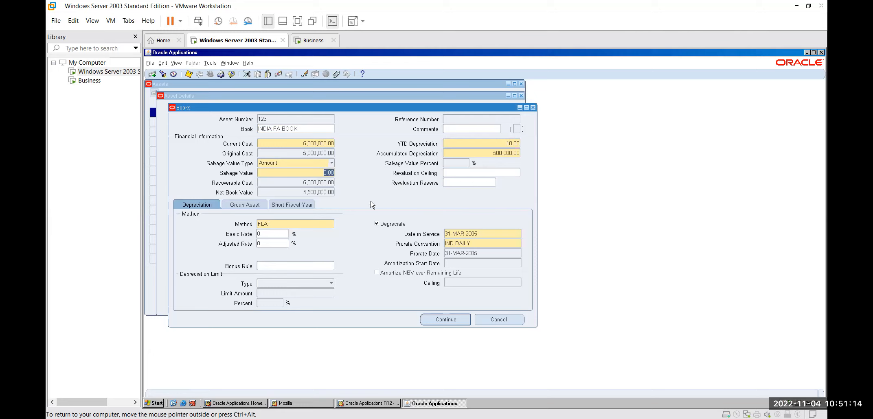
# Set the salvage value to 500000 and try to continue past the book information.
pyautogui.write('500000')
pyautogui.click(425, 320)
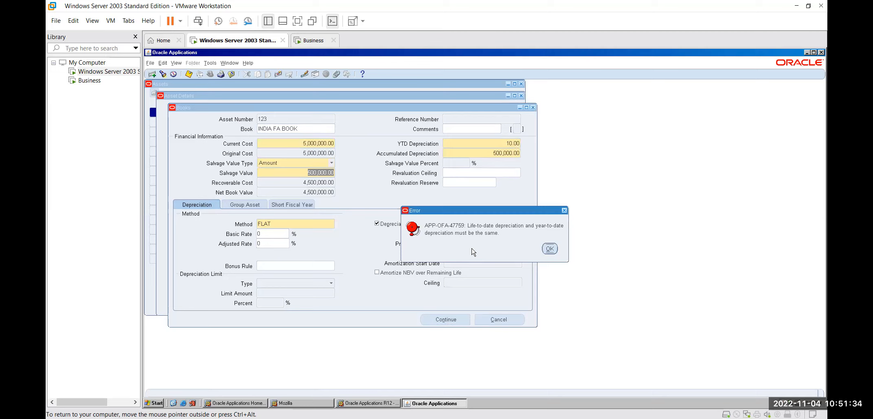
pyautogui.click(550, 249)
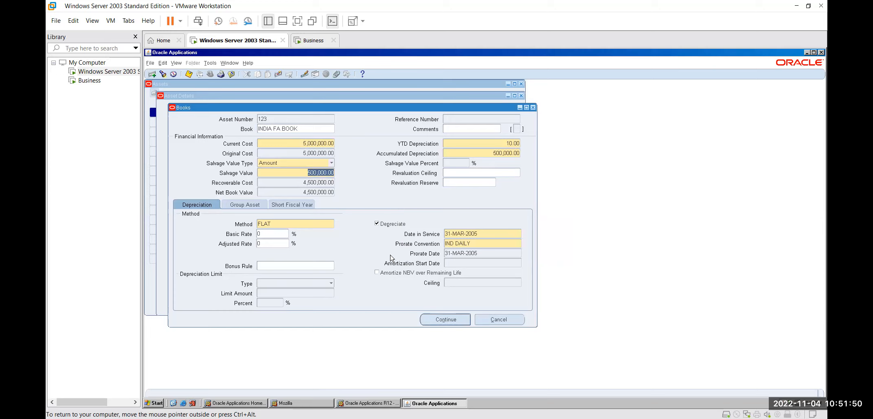
# Check the short fiscal year settings and move the Books window aside to view the asset details behind it.
pyautogui.click(264, 209)
pyautogui.click(269, 208)
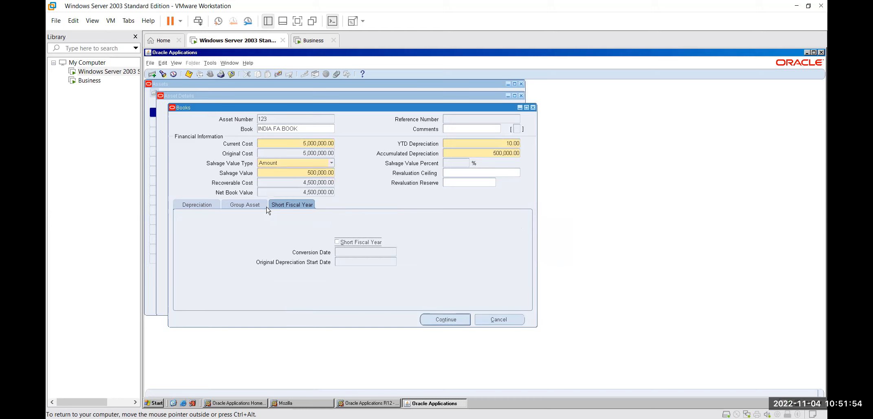
pyautogui.moveTo(334, 111); pyautogui.dragTo(646, 105)
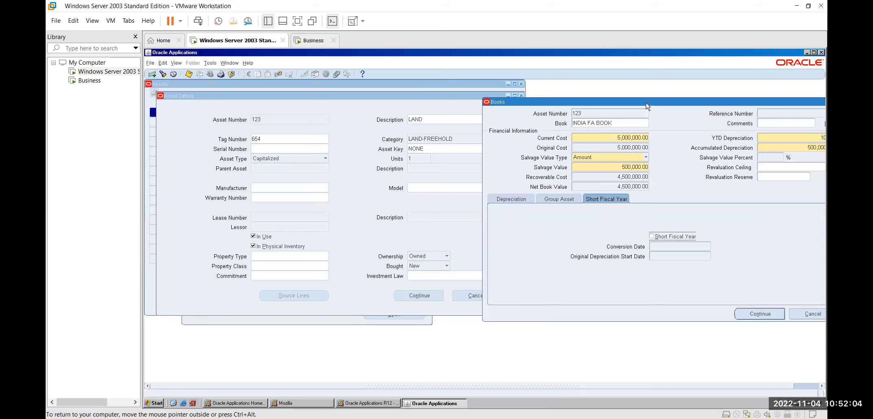
pyautogui.moveTo(647, 106); pyautogui.dragTo(359, 111)
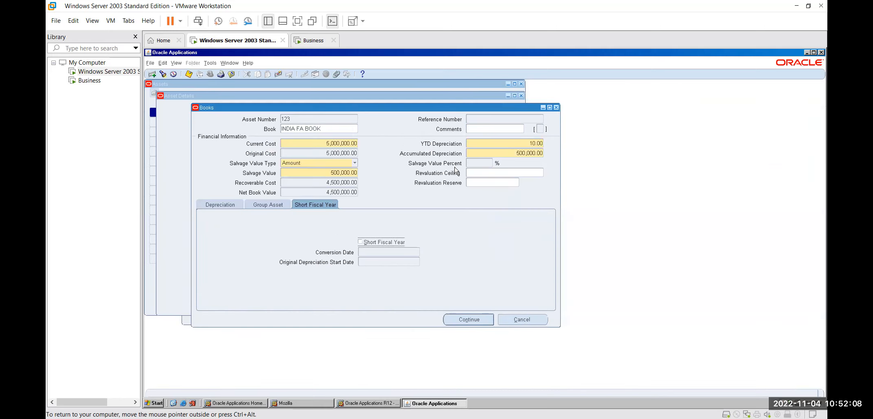
# Change YTD depreciation to 0 and try again to continue past the book information.
pyautogui.doubleClick(530, 142)
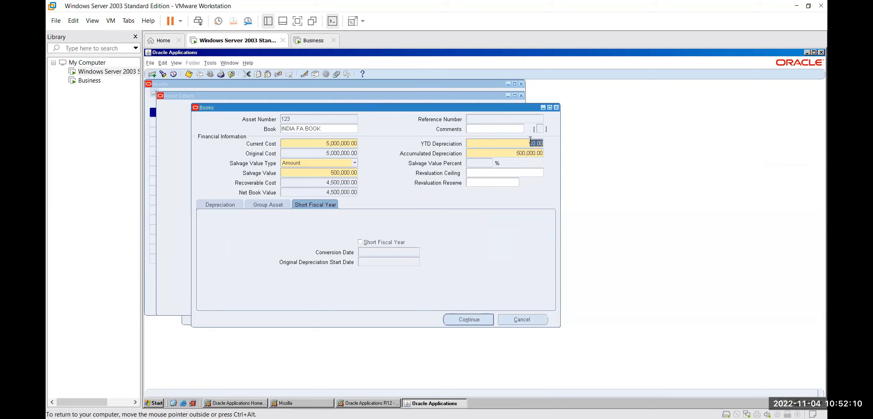
pyautogui.click(530, 141)
pyautogui.click(470, 315)
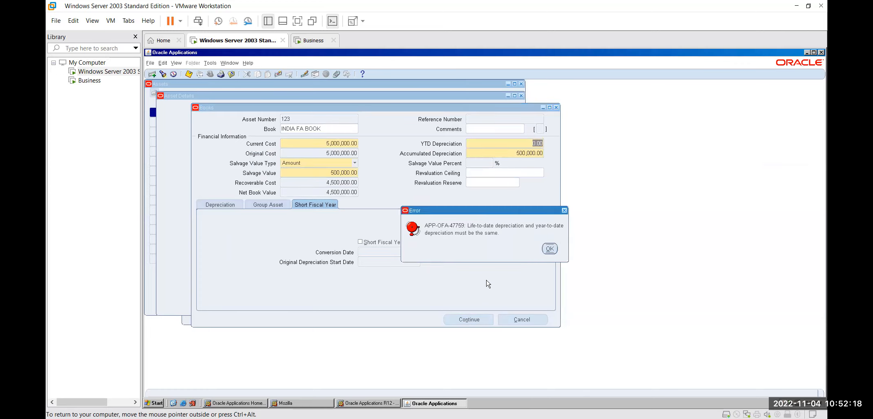
# Set YTD depreciation to 500000 to match the accumulated depreciation and continue to the asset's assignments.
pyautogui.click(549, 249)
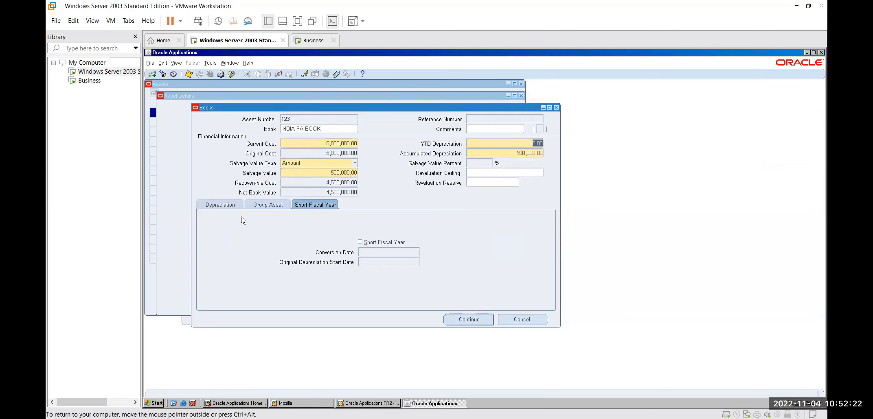
pyautogui.click(233, 206)
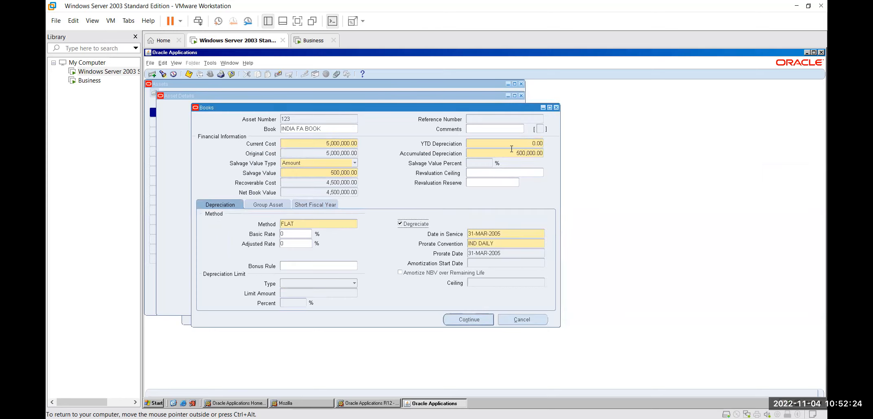
pyautogui.moveTo(528, 143); pyautogui.dragTo(558, 147)
pyautogui.write('500000')
pyautogui.press('BackSpace')
pyautogui.click(464, 320)
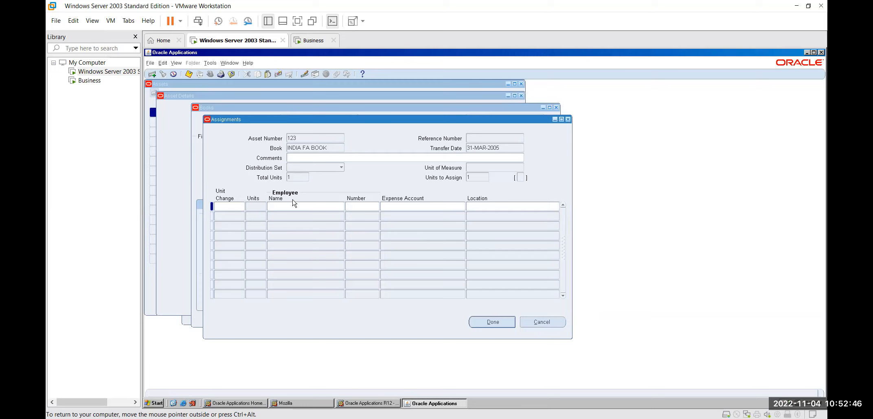
# Enter a unit change of 1 on the first assignment line and move on to its expense account.
pyautogui.click(237, 208)
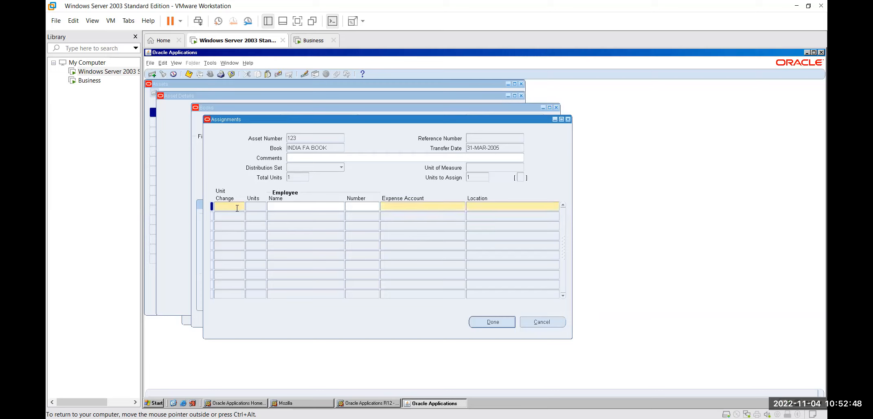
pyautogui.write('1')
pyautogui.press('Tab')
pyautogui.press('Tab')
pyautogui.press('Tab')
pyautogui.write('5')
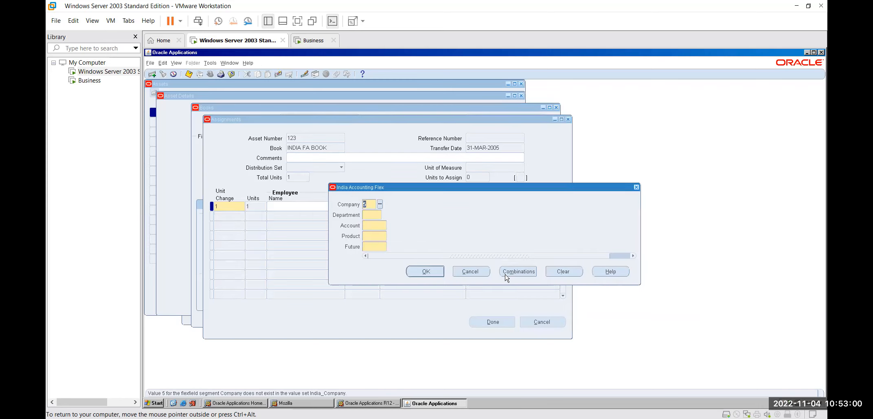
pyautogui.click(476, 276)
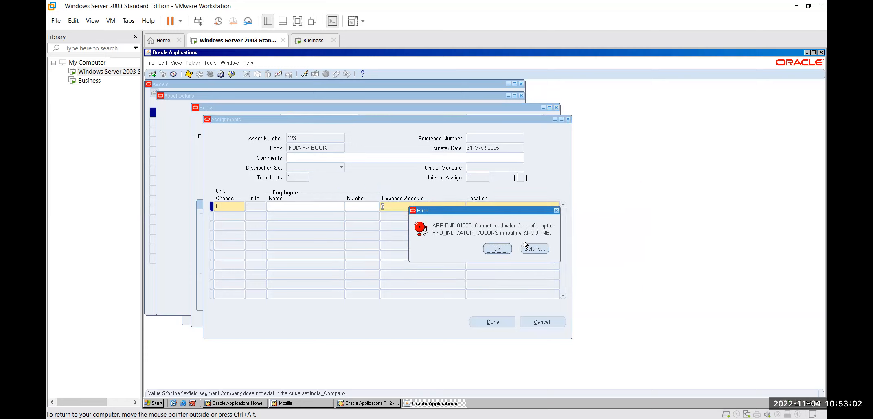
pyautogui.click(556, 210)
# List all expense accounts for the assignment line and choose the combination 01.000.5110.0000.0000.
pyautogui.write('%')
pyautogui.press('Tab')
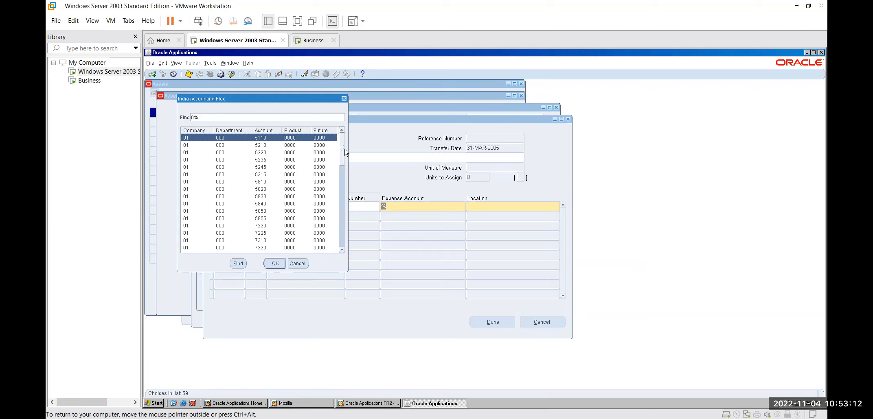
pyautogui.click(342, 185)
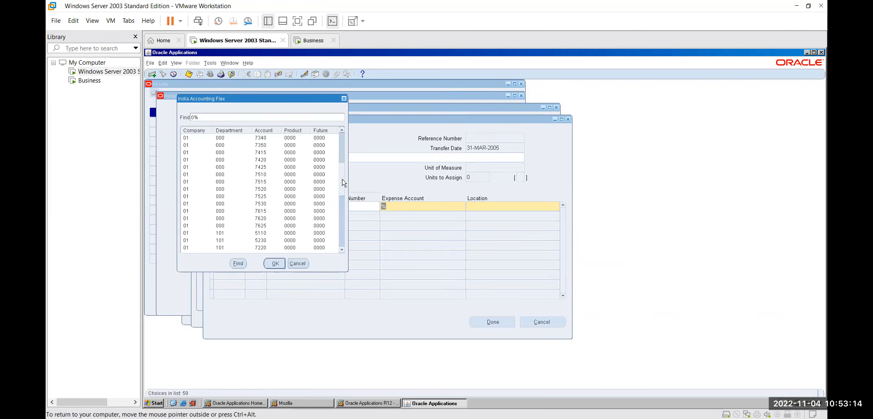
pyautogui.scroll(-4, 342, 186)
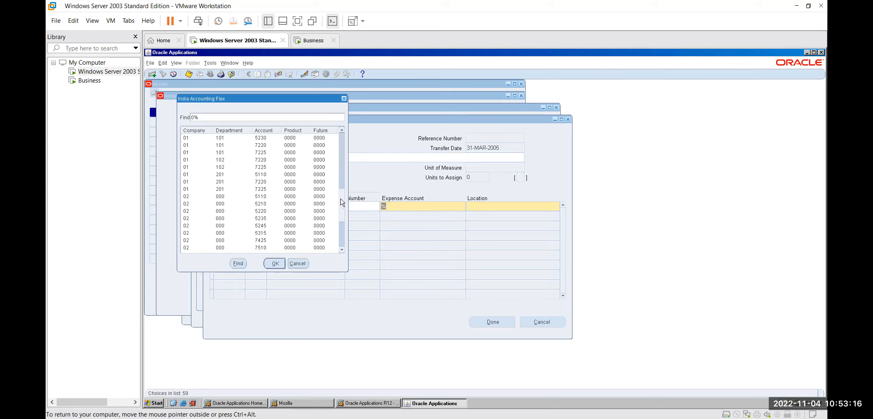
pyautogui.click(342, 165)
pyautogui.moveTo(342, 165); pyautogui.dragTo(340, 121)
pyautogui.doubleClick(268, 138)
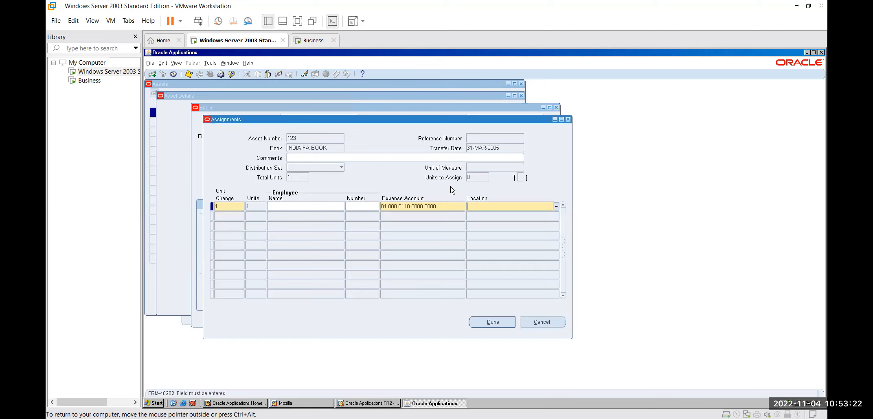
# Choose the ITALY, NONE, ROME, ADMINISTRATION location for the assignment line and save the completed asset addition.
pyautogui.write('%')
pyautogui.press('Tab')
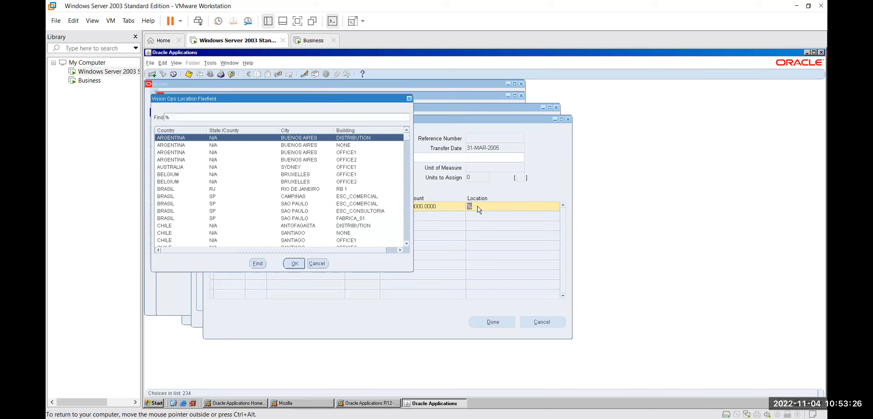
pyautogui.click(407, 148)
pyautogui.moveTo(407, 147); pyautogui.dragTo(406, 171)
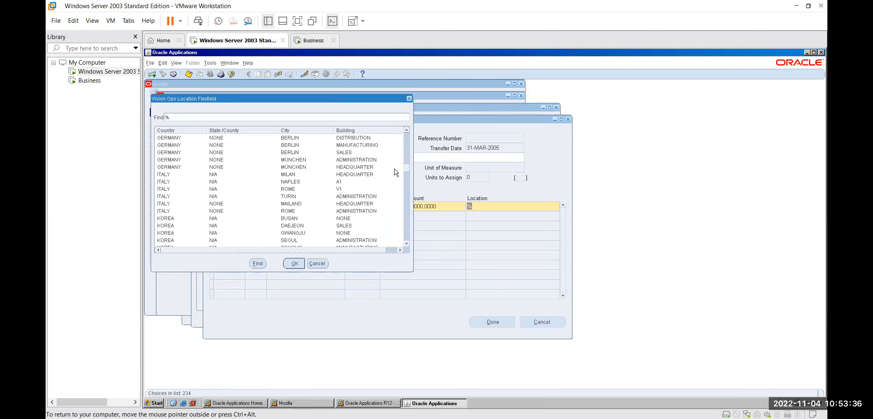
pyautogui.click(171, 212)
pyautogui.doubleClick(169, 211)
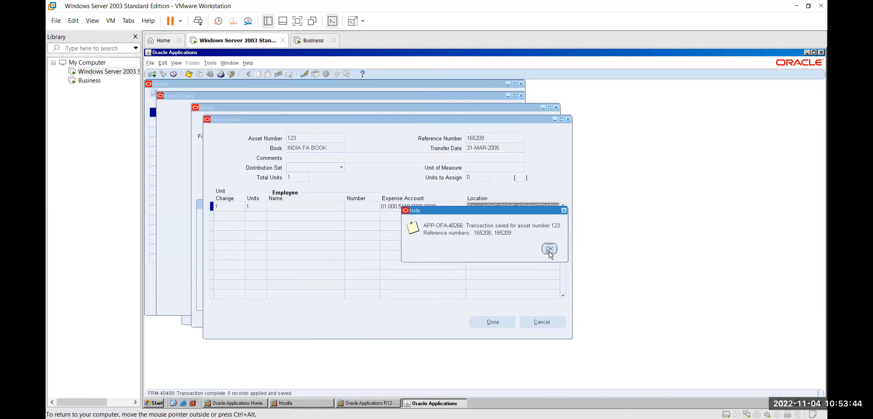
pyautogui.click(549, 250)
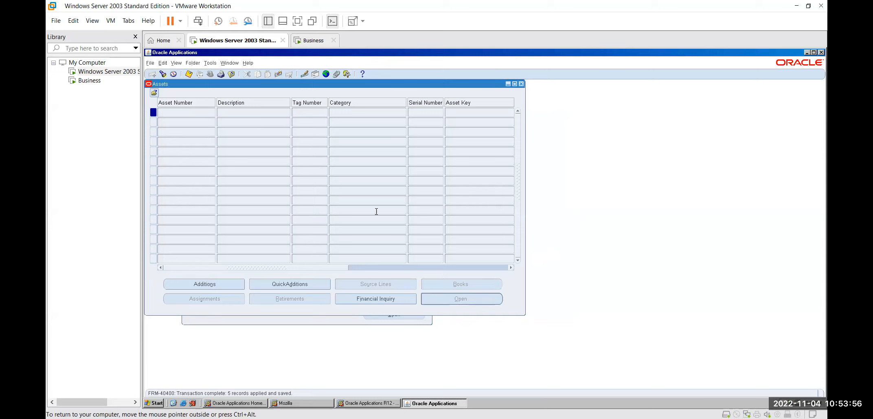
# Close the Assets window and reopen the Asset Workbench with its asset search form.
pyautogui.click(522, 84)
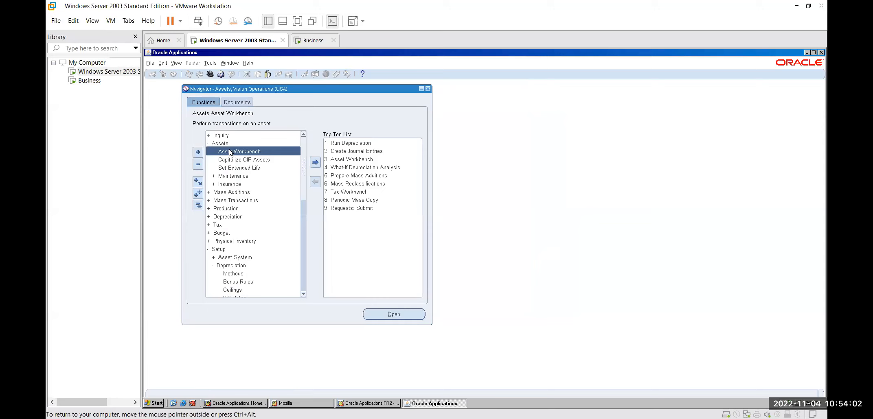
pyautogui.doubleClick(255, 152)
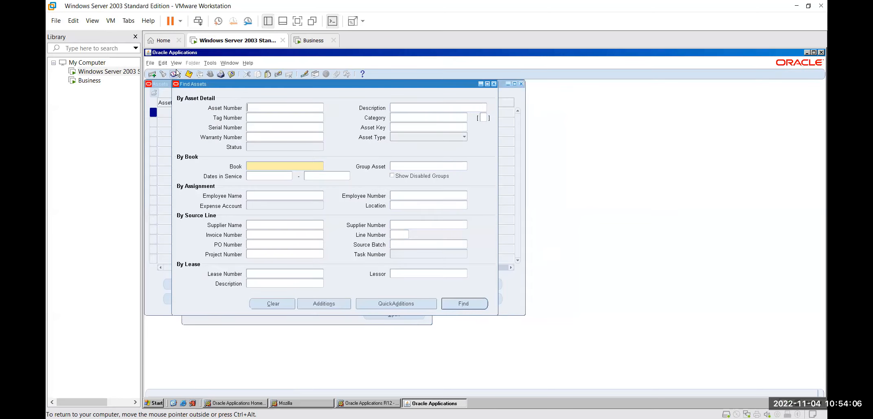
pyautogui.click(177, 63)
pyautogui.moveTo(191, 124)
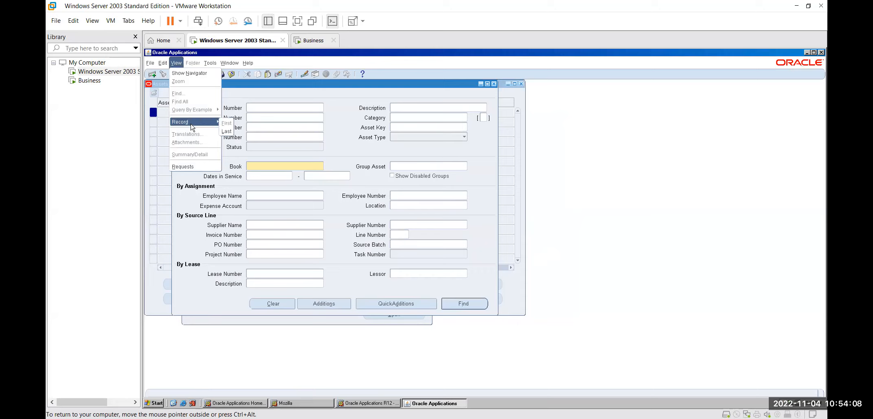
pyautogui.click(272, 101)
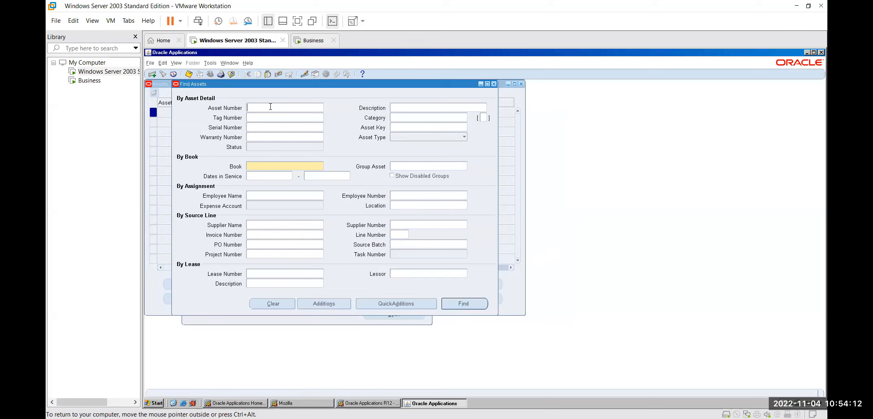
# Find asset number 123 in INDIA FA BOOK and open its asset details.
pyautogui.write('123')
pyautogui.click(464, 303)
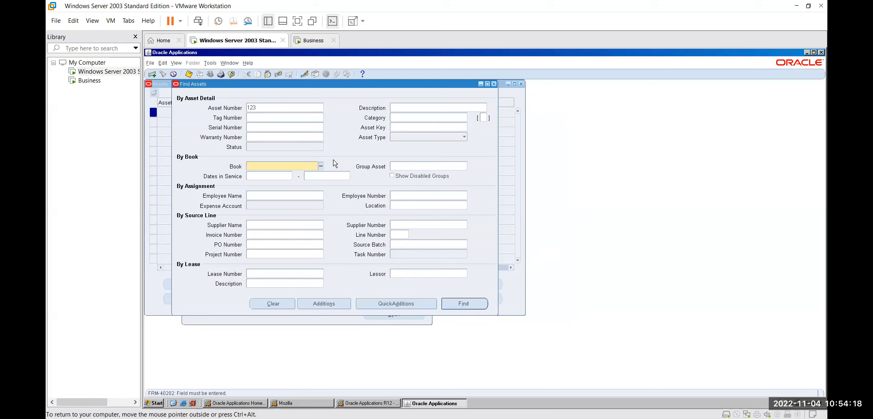
pyautogui.click(321, 167)
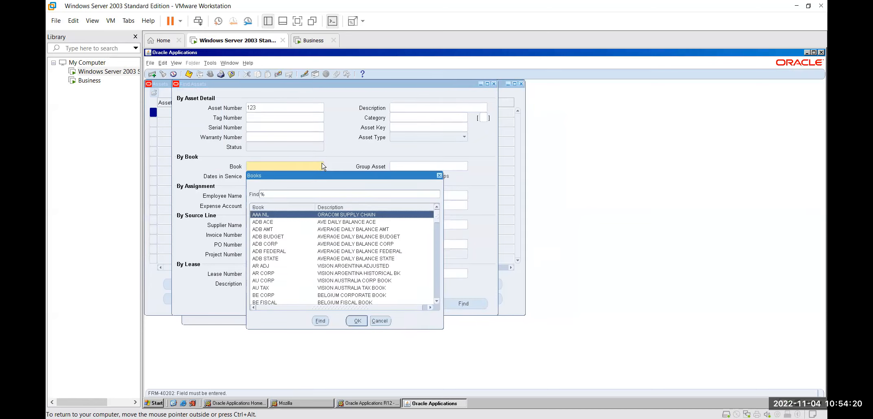
pyautogui.scroll(-1, 360, 240)
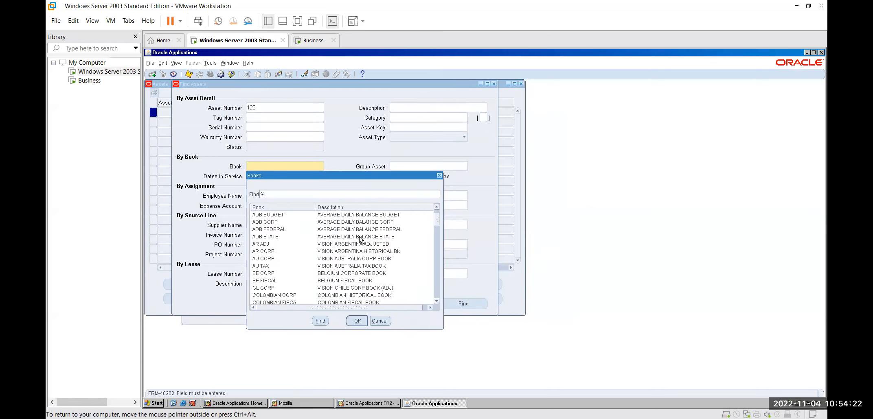
pyautogui.moveTo(437, 223)
pyautogui.mouseDown()
pyautogui.moveTo(425, 302)
pyautogui.moveTo(426, 243)
pyautogui.mouseUp()
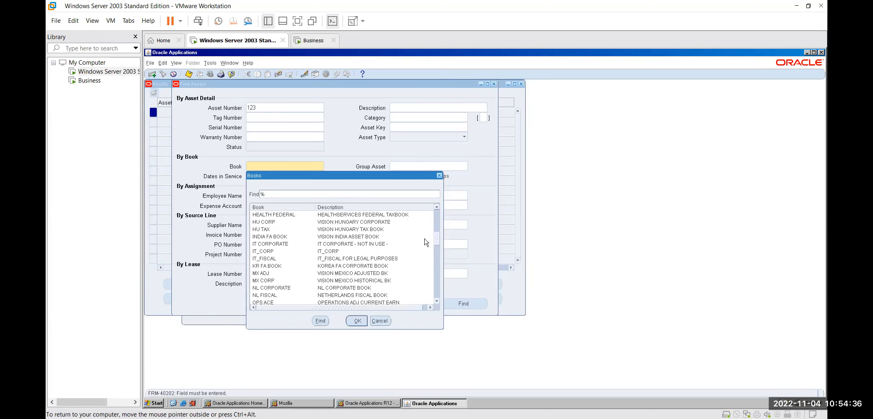
pyautogui.click(368, 238)
pyautogui.doubleClick(368, 237)
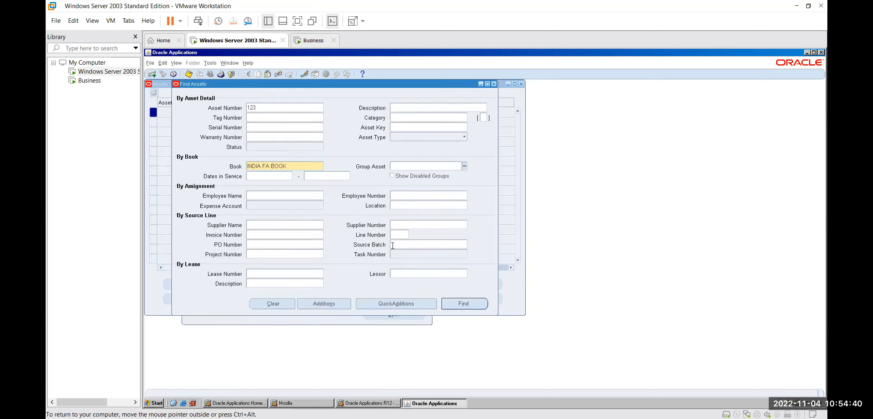
pyautogui.click(475, 303)
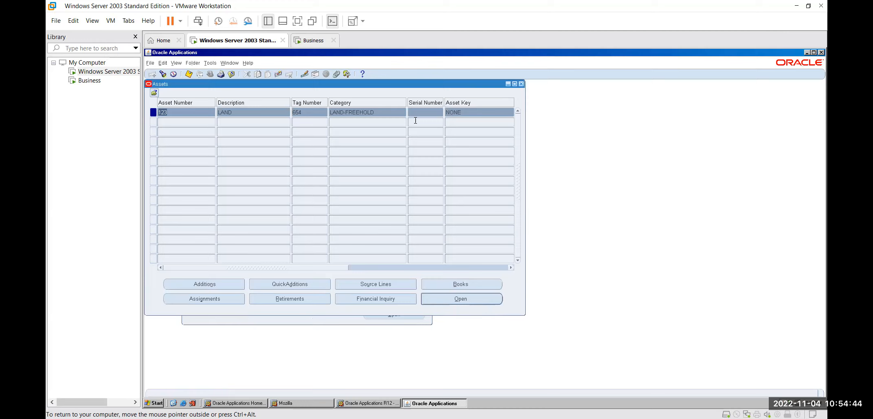
pyautogui.moveTo(339, 271); pyautogui.dragTo(275, 269)
pyautogui.click(443, 299)
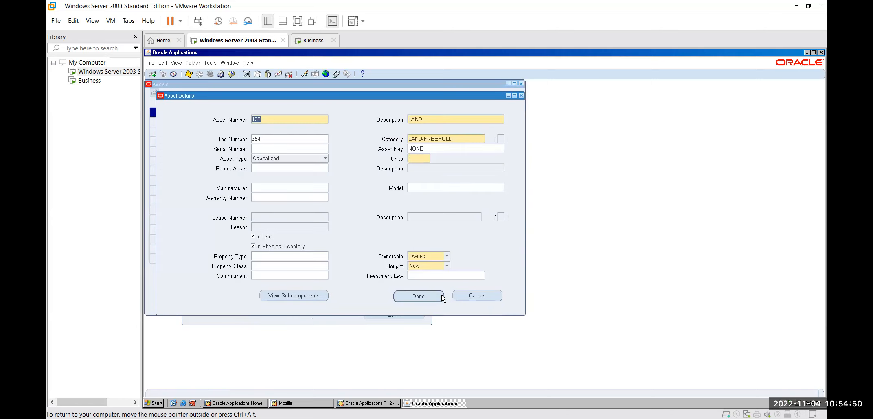